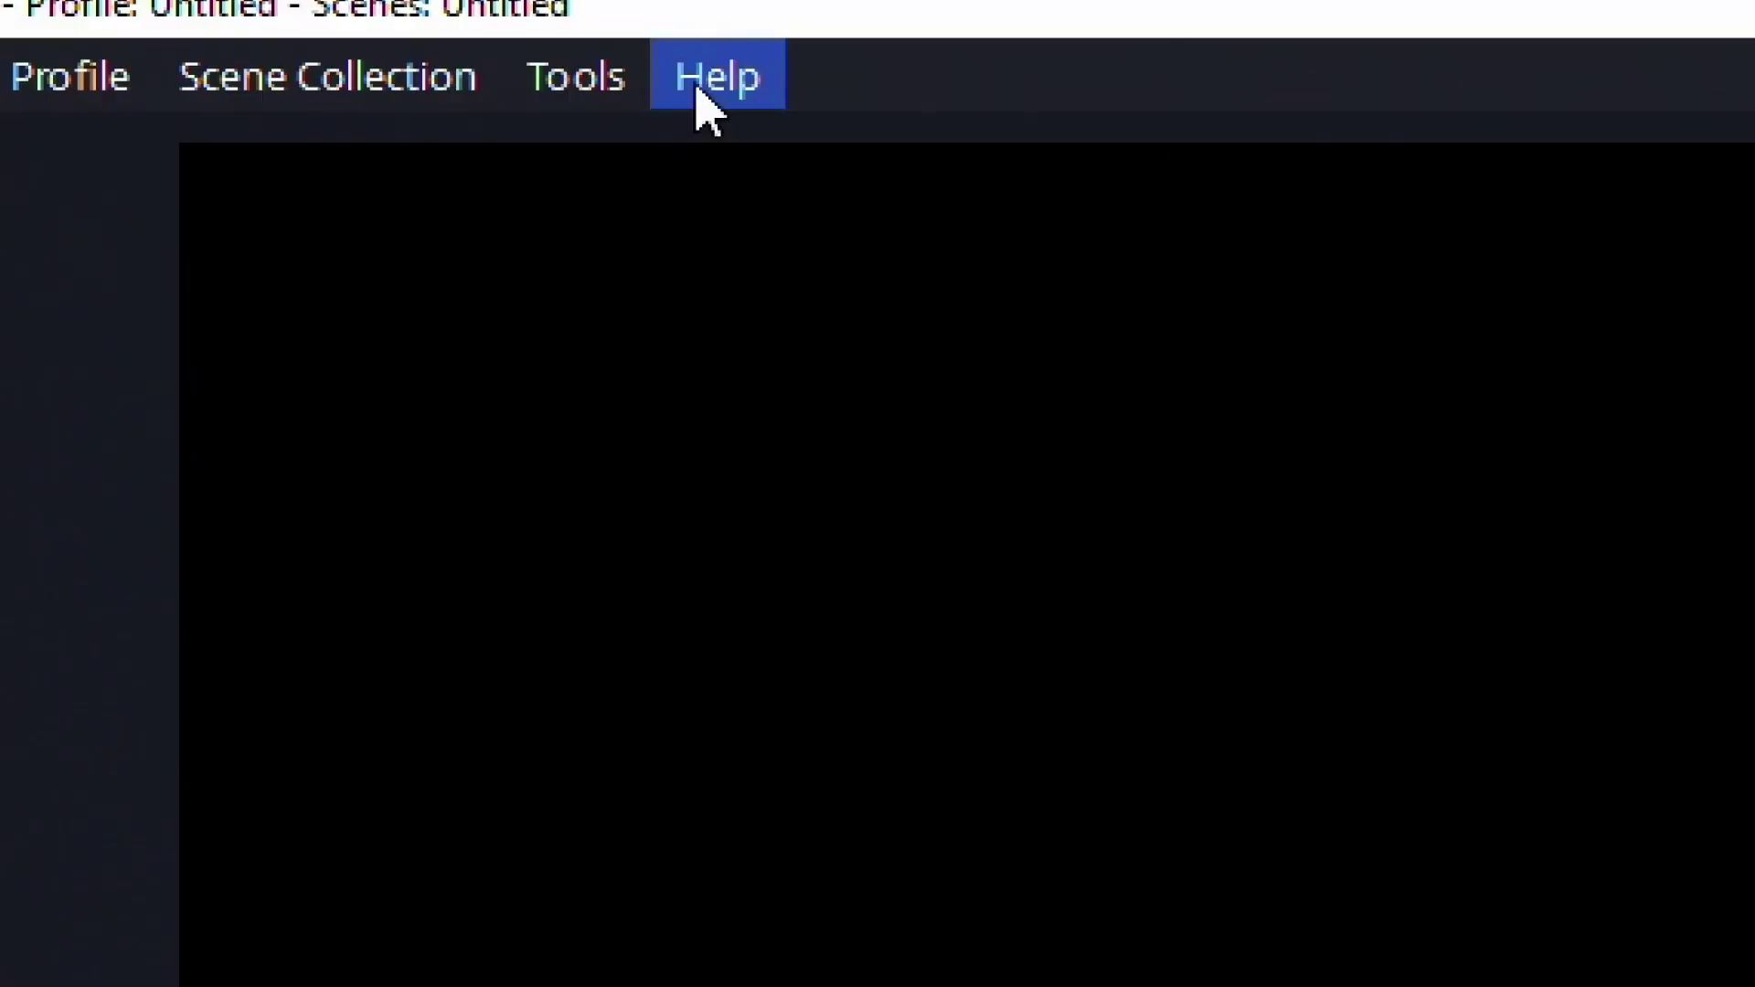
# Update OBS Studio from 29.0.0 to 29.1.2 through Help > Check For Updates and relaunch it
pyautogui.click(371, 34)
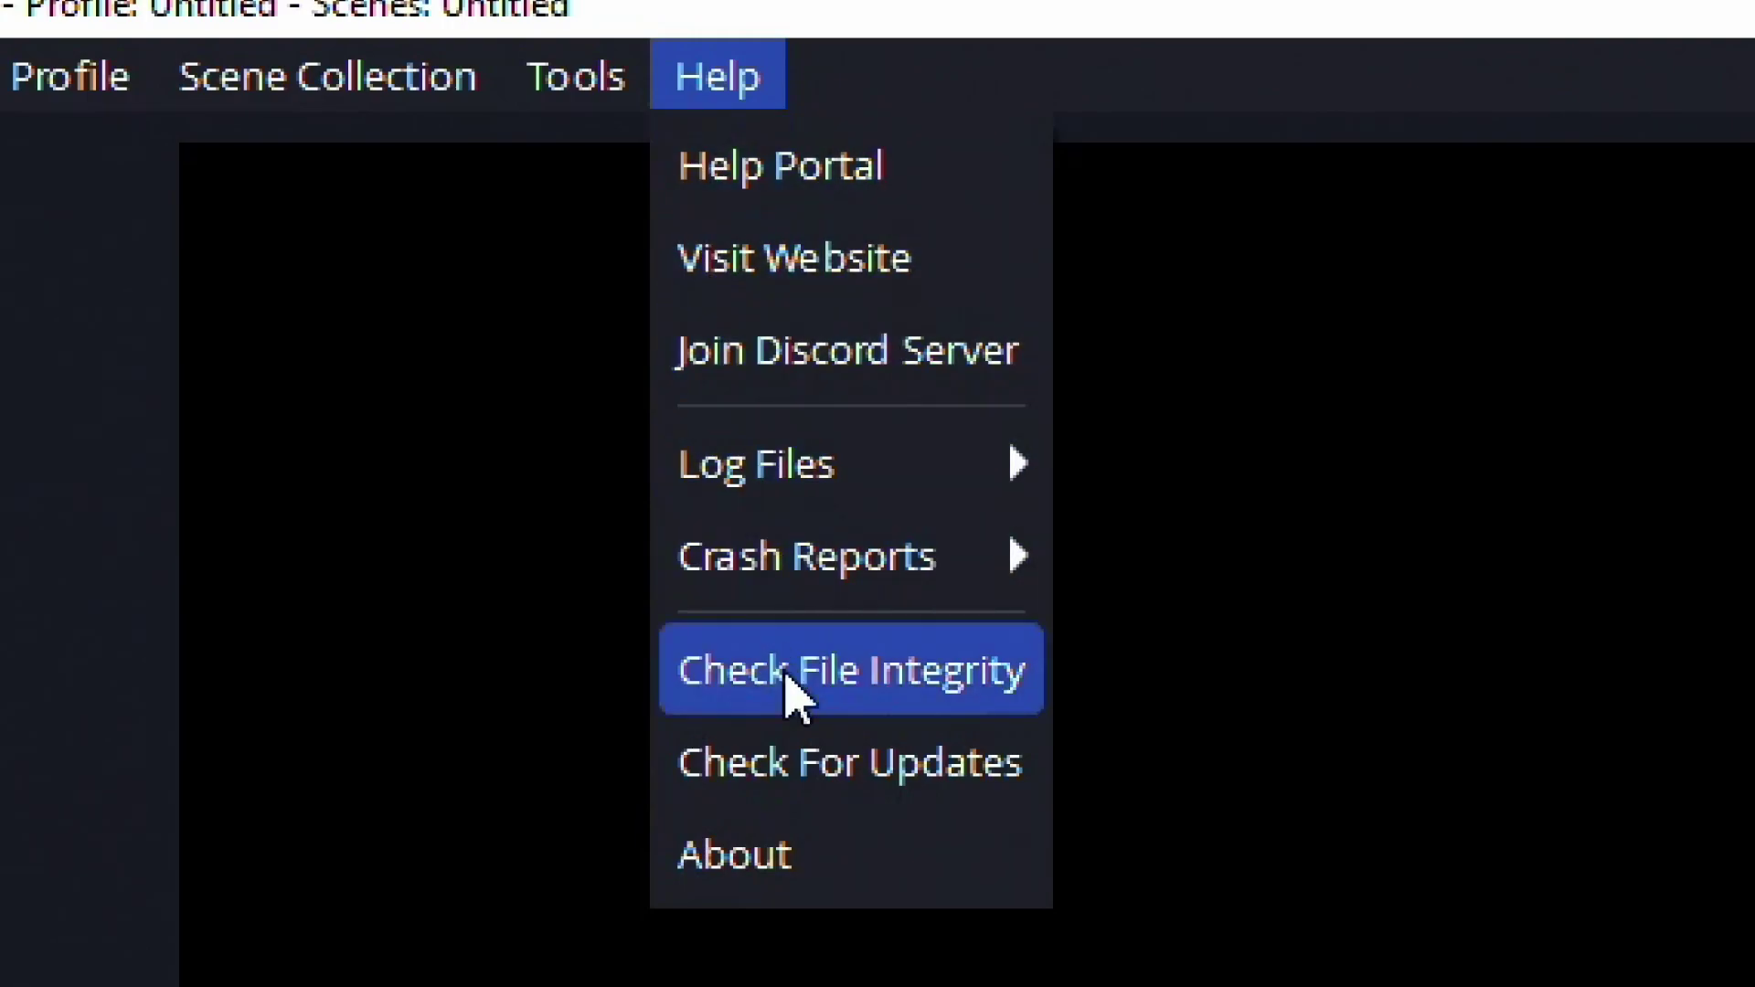
pyautogui.click(802, 765)
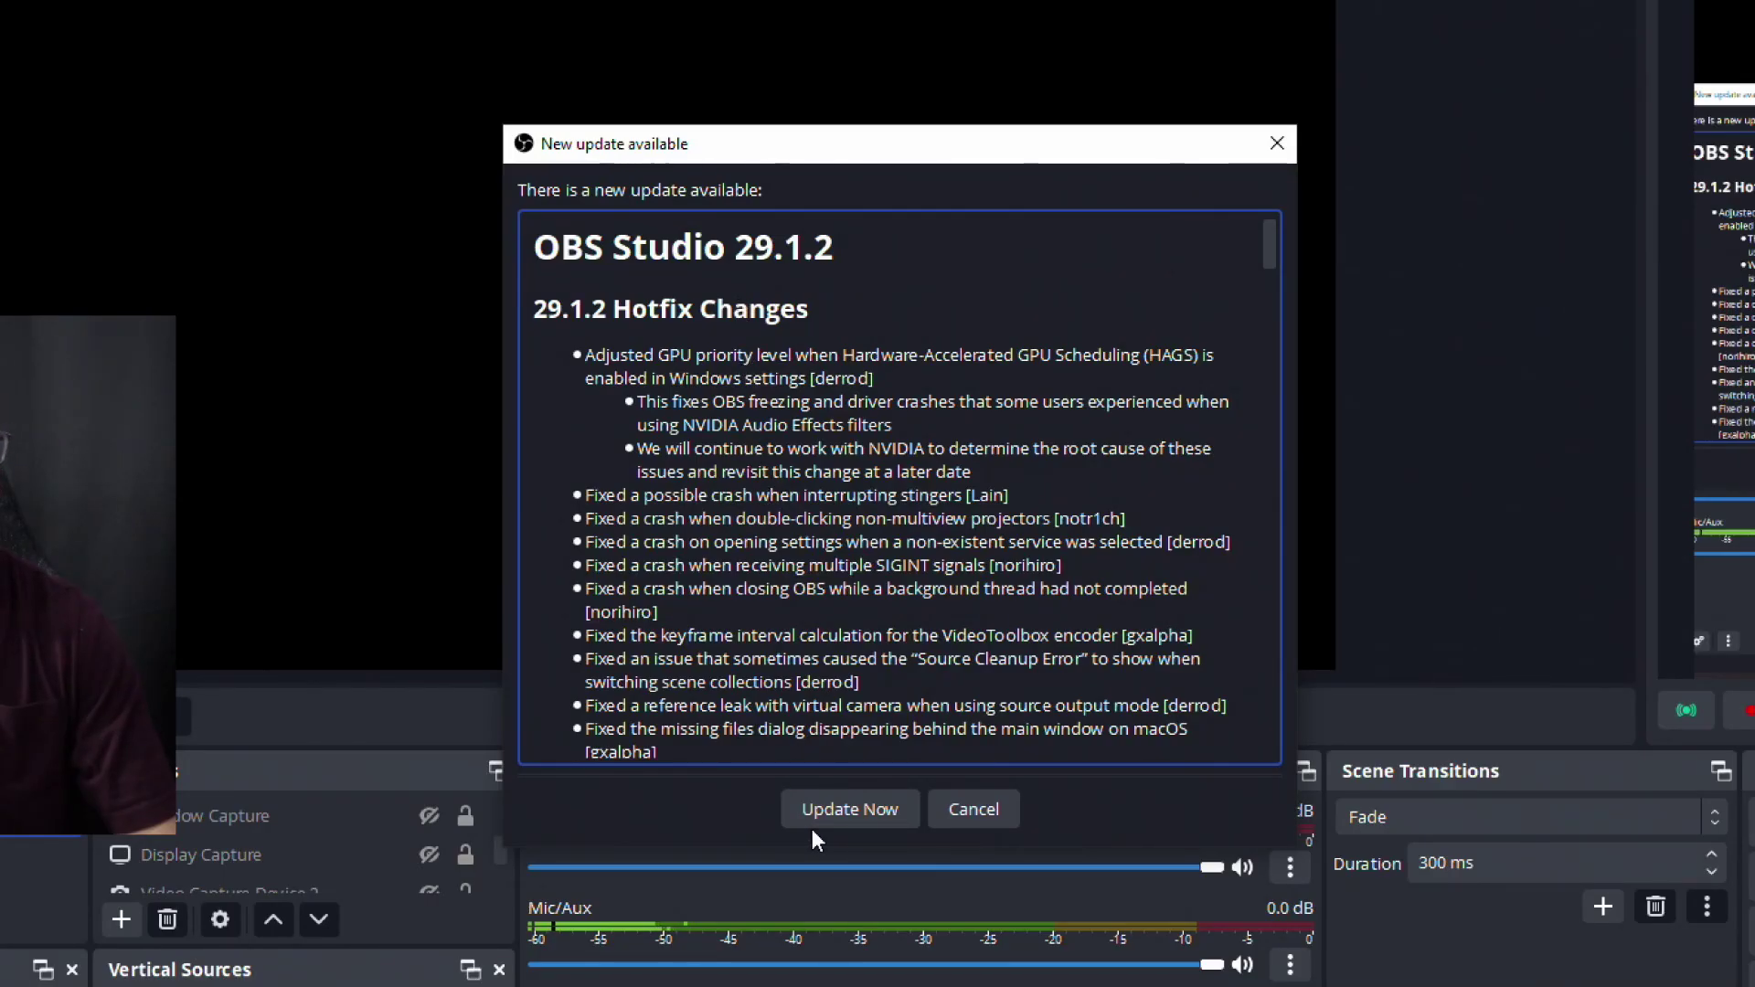
pyautogui.click(823, 812)
pyautogui.click(784, 693)
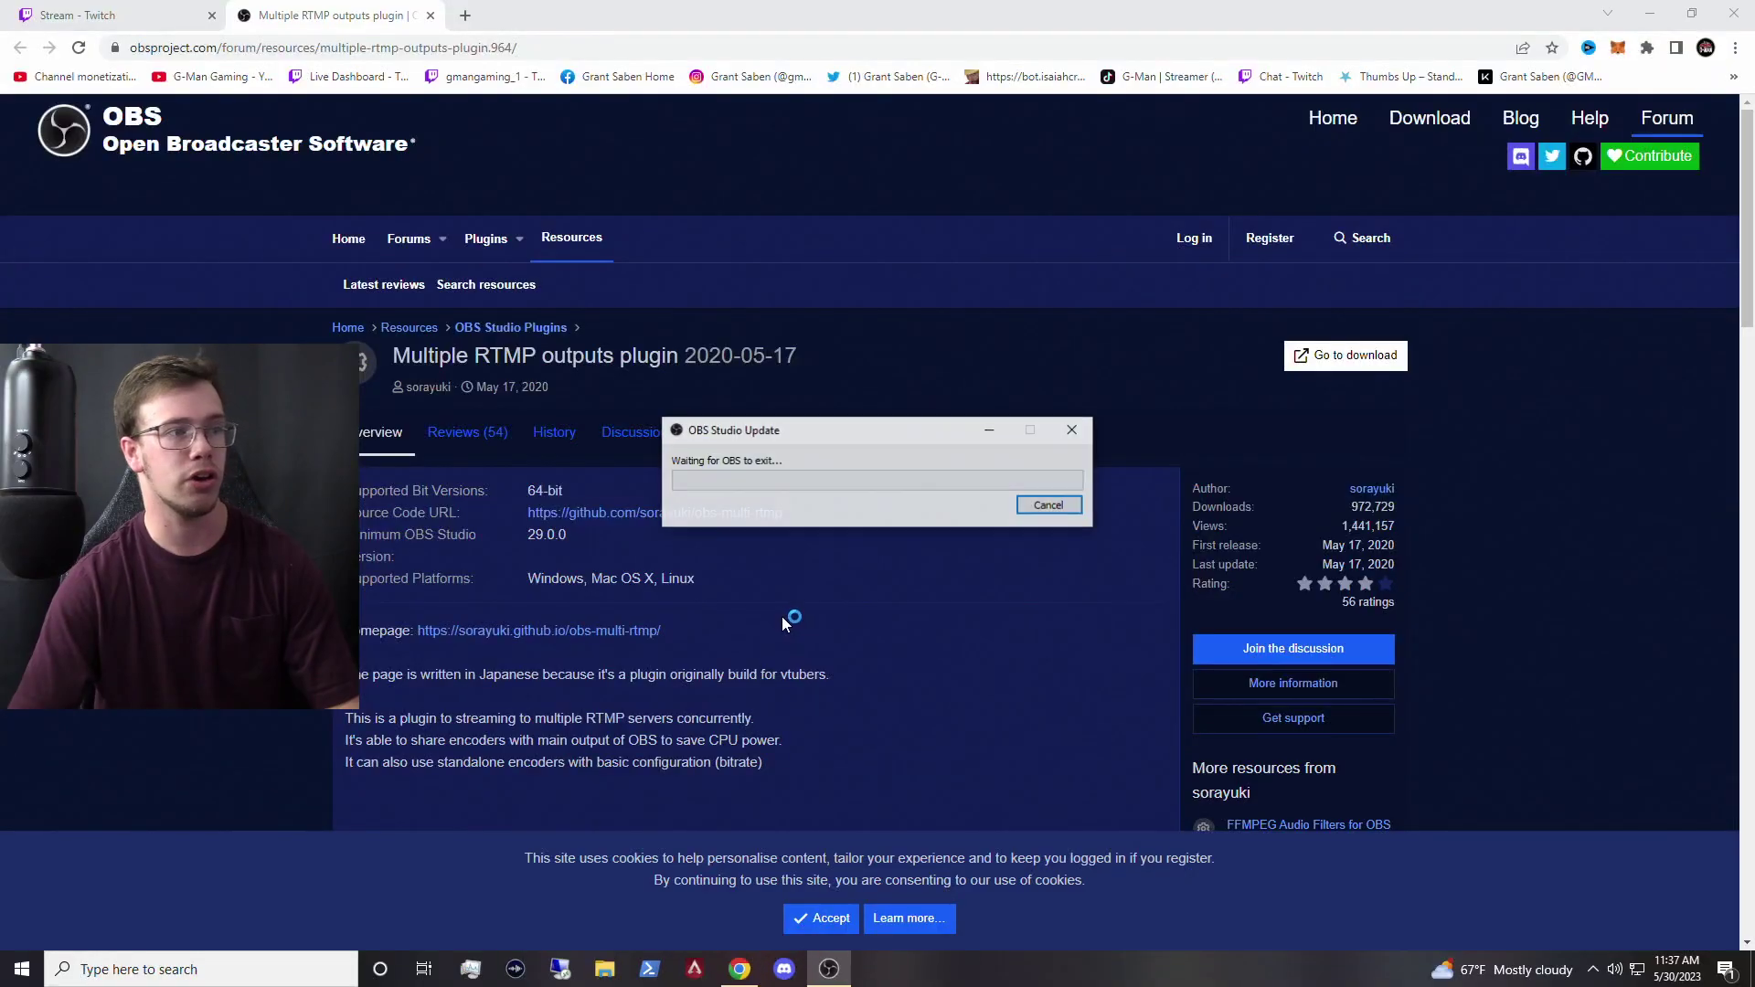
pyautogui.click(1043, 509)
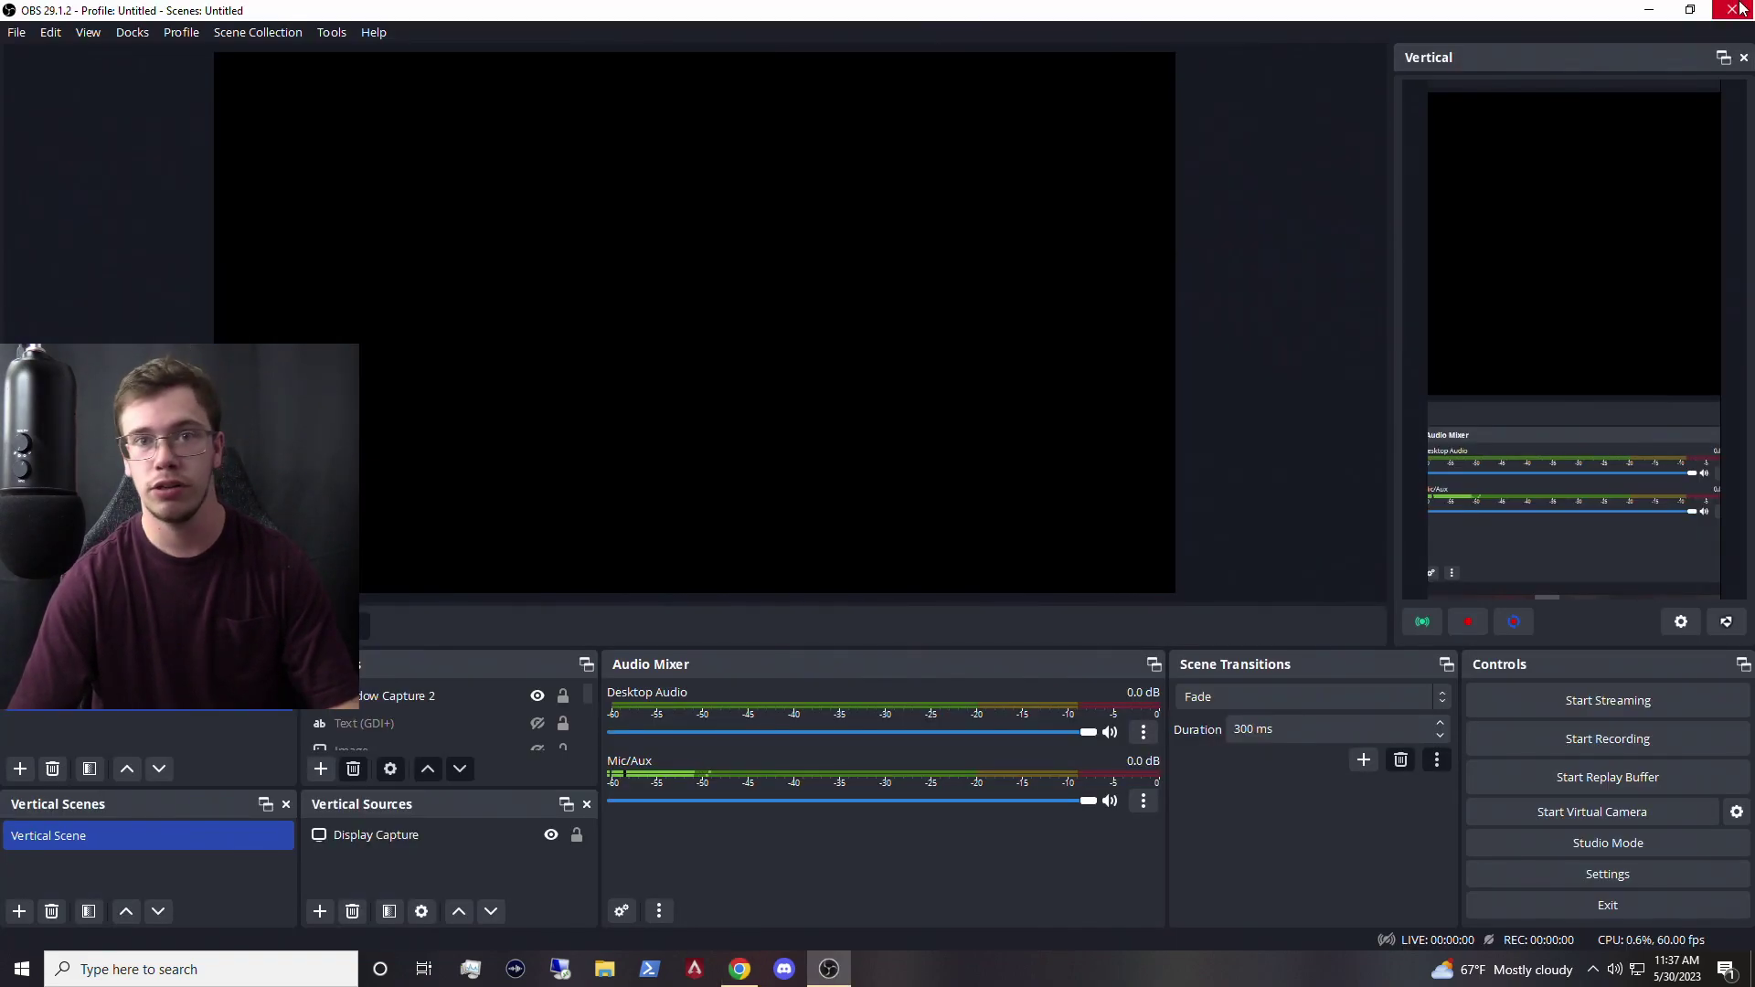
# Close OBS and download obs-multi-rtmp-0.3.0.2-windows-x64-Installer.exe from the plugin's GitHub releases assets
pyautogui.click(1740, 9)
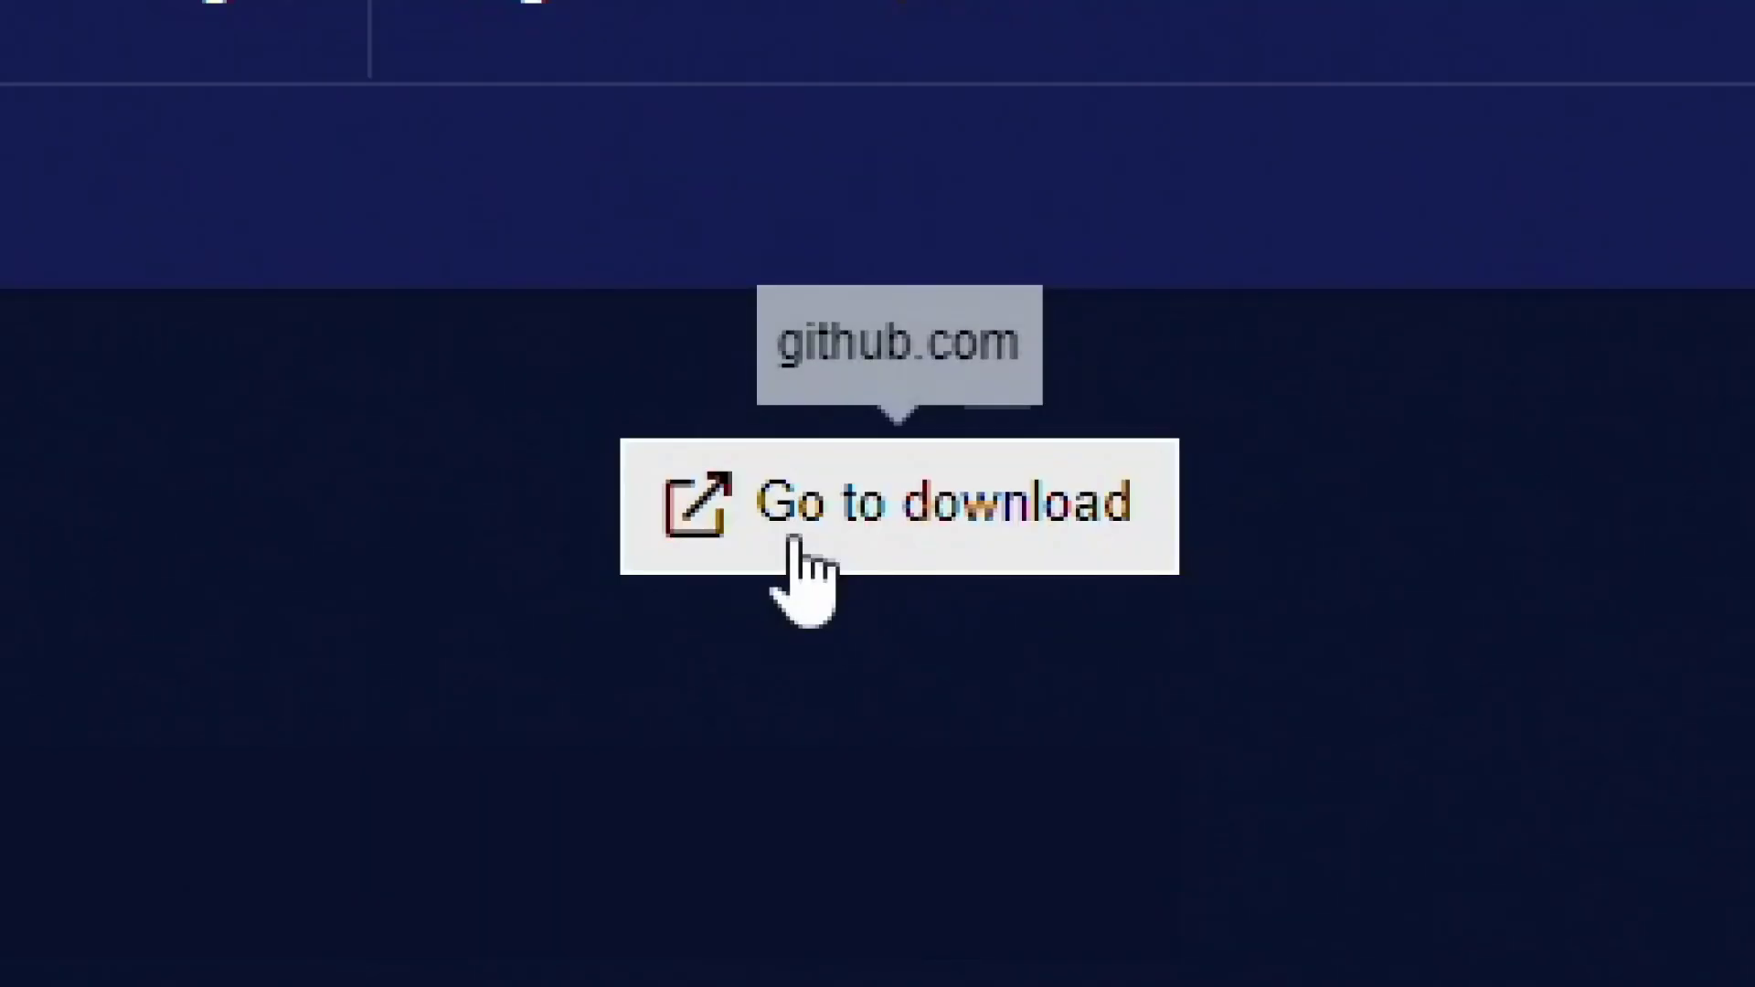
pyautogui.click(1323, 366)
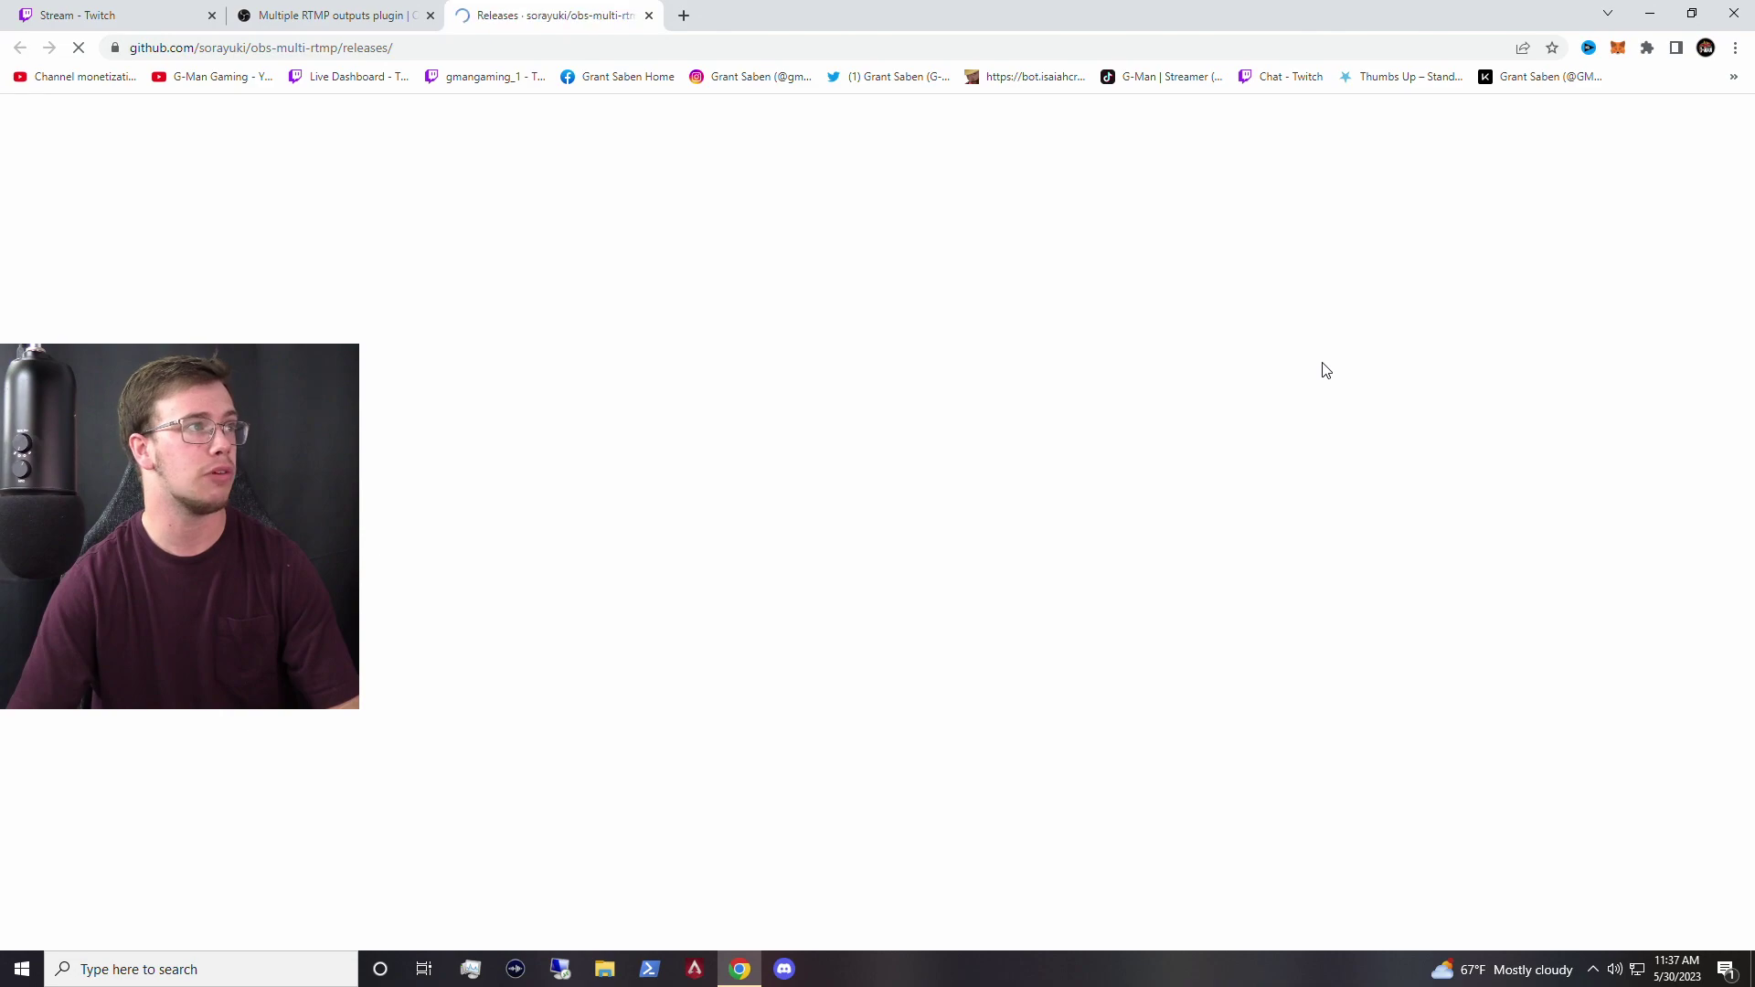
pyautogui.scroll(-5, 1325, 370)
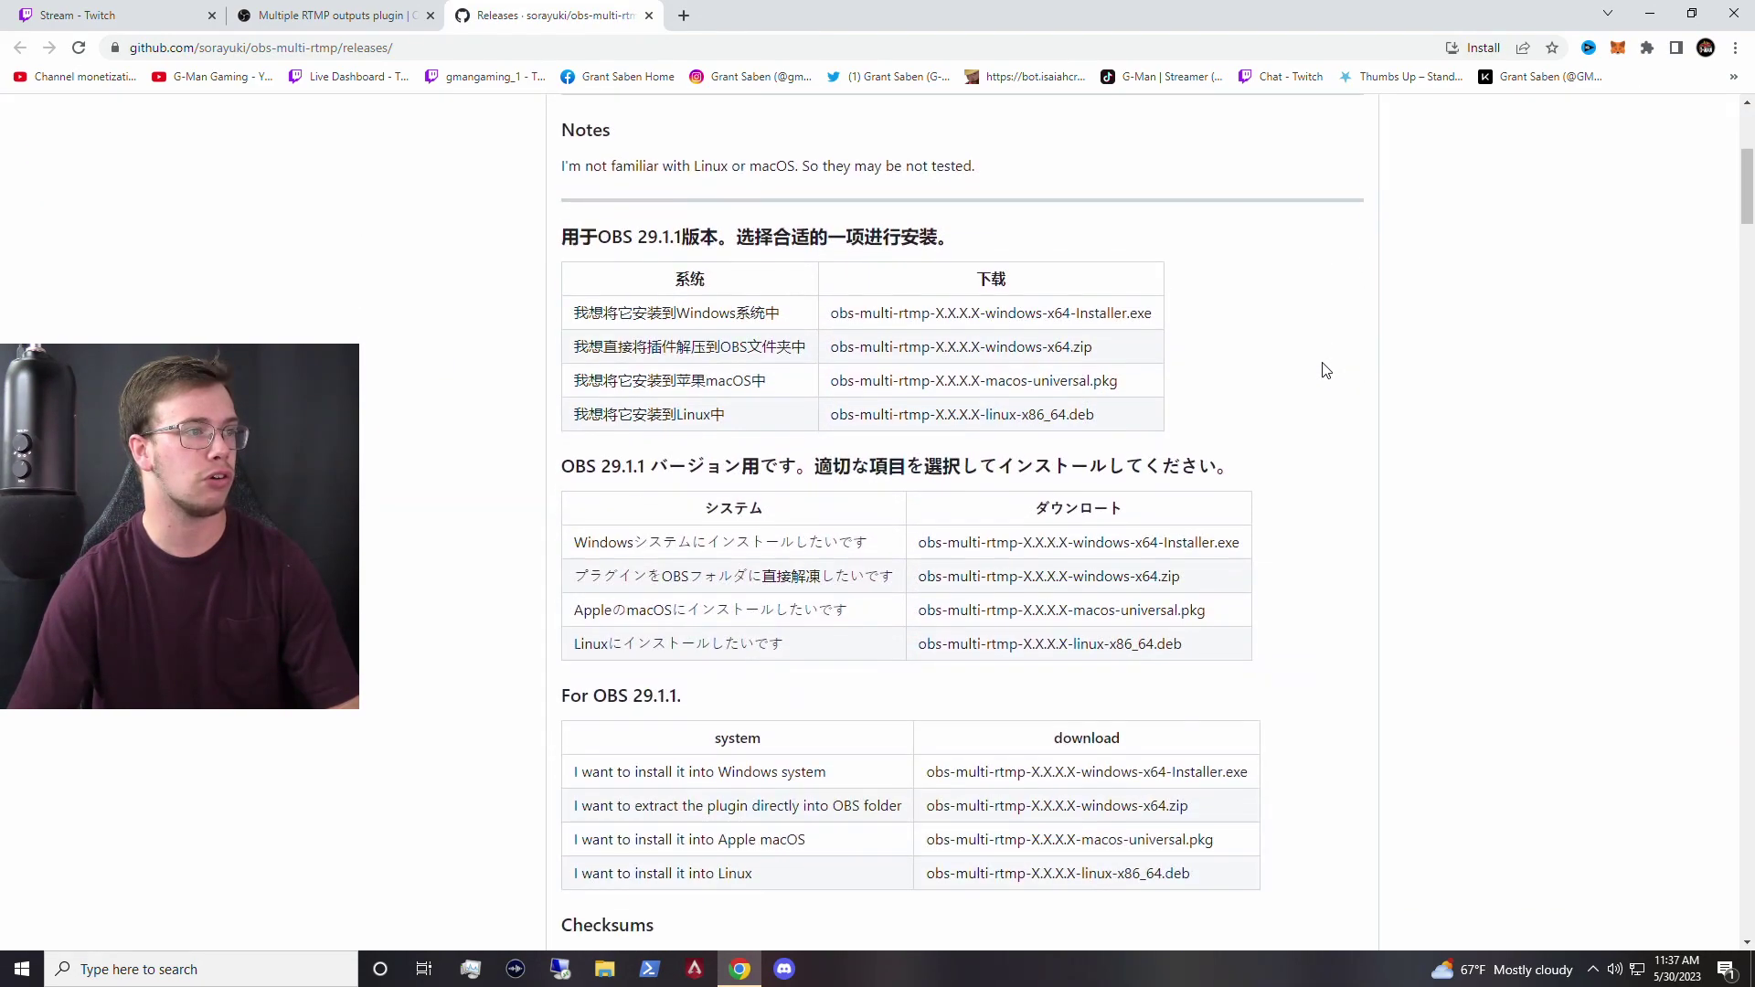
pyautogui.scroll(-7, 1326, 370)
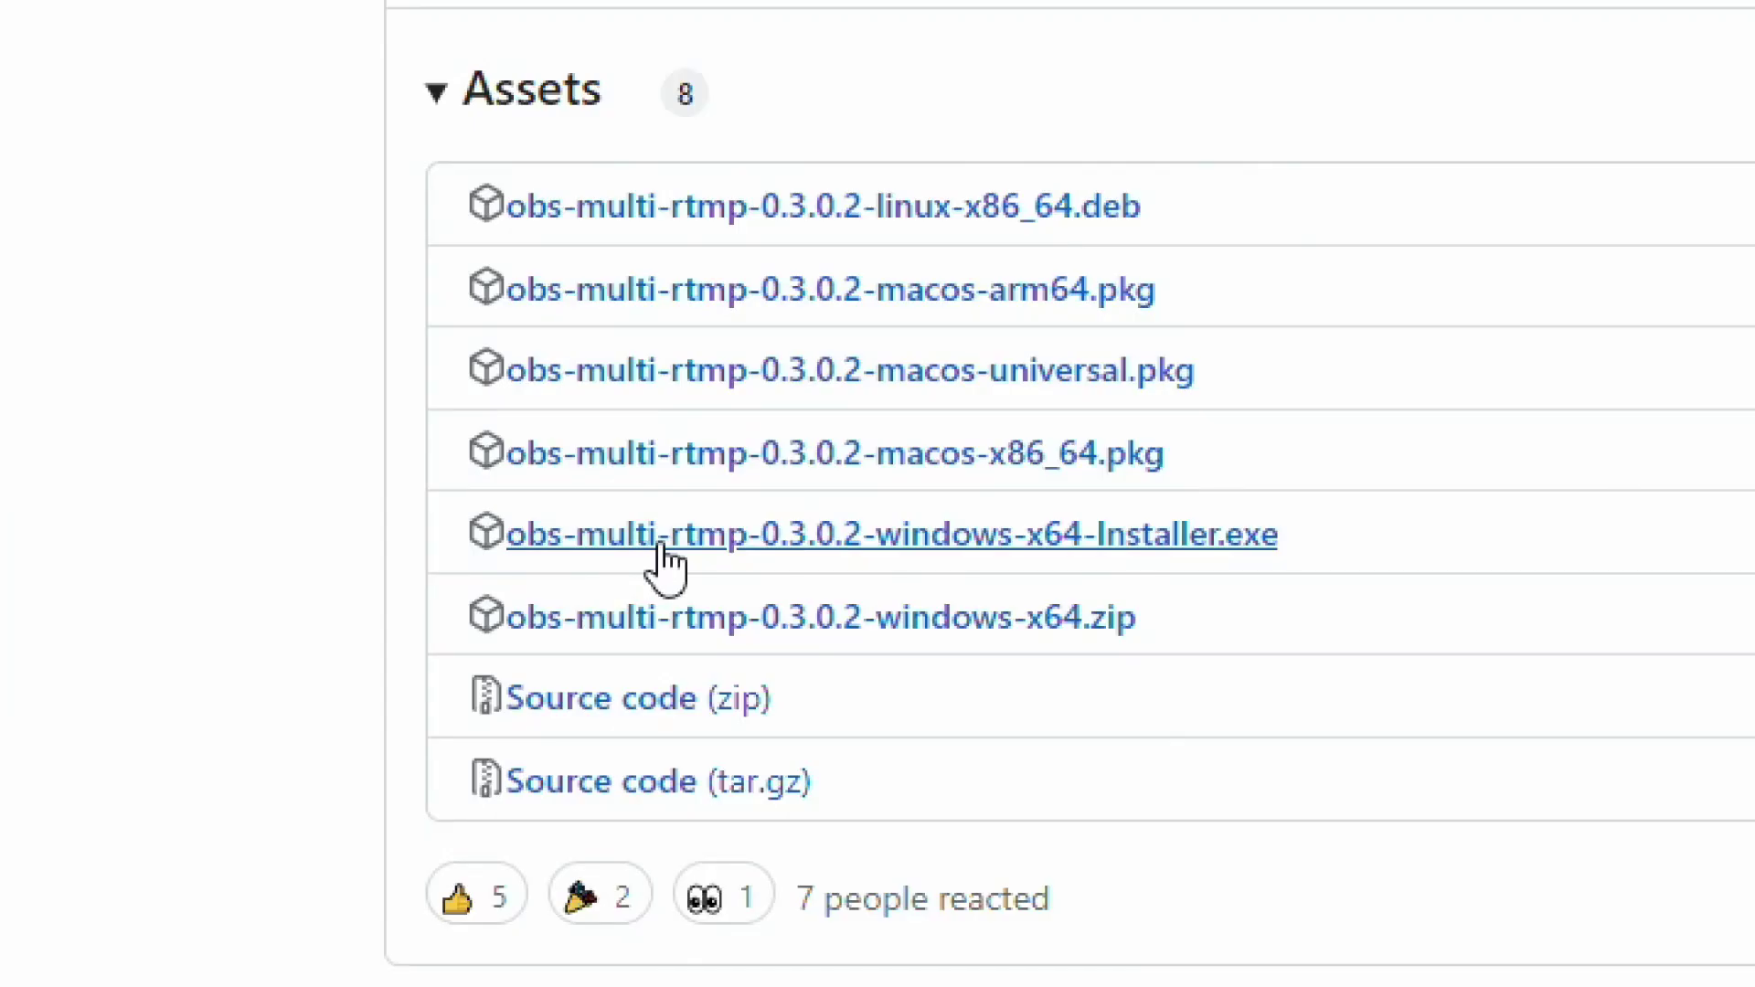
pyautogui.click(1183, 545)
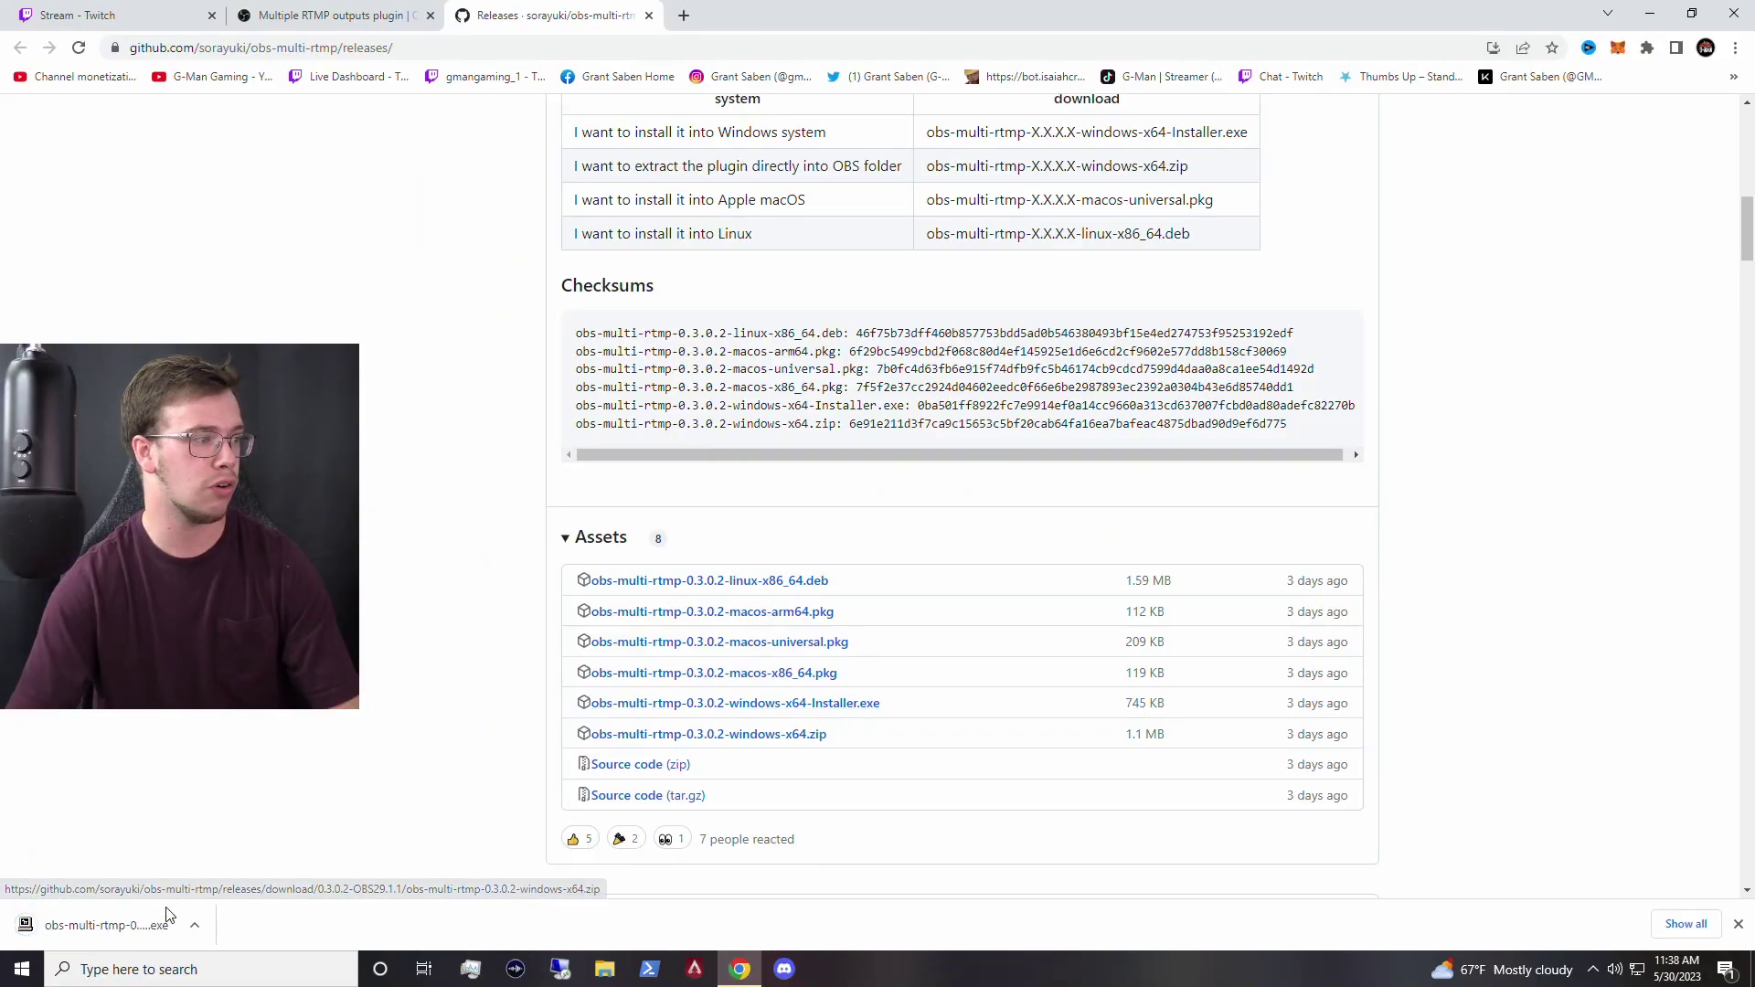
# Run the plugin installer past SmartScreen, installing into C:\ProgramData\obs-studio\plugins\obs-multi-rtmp
pyautogui.click(226, 812)
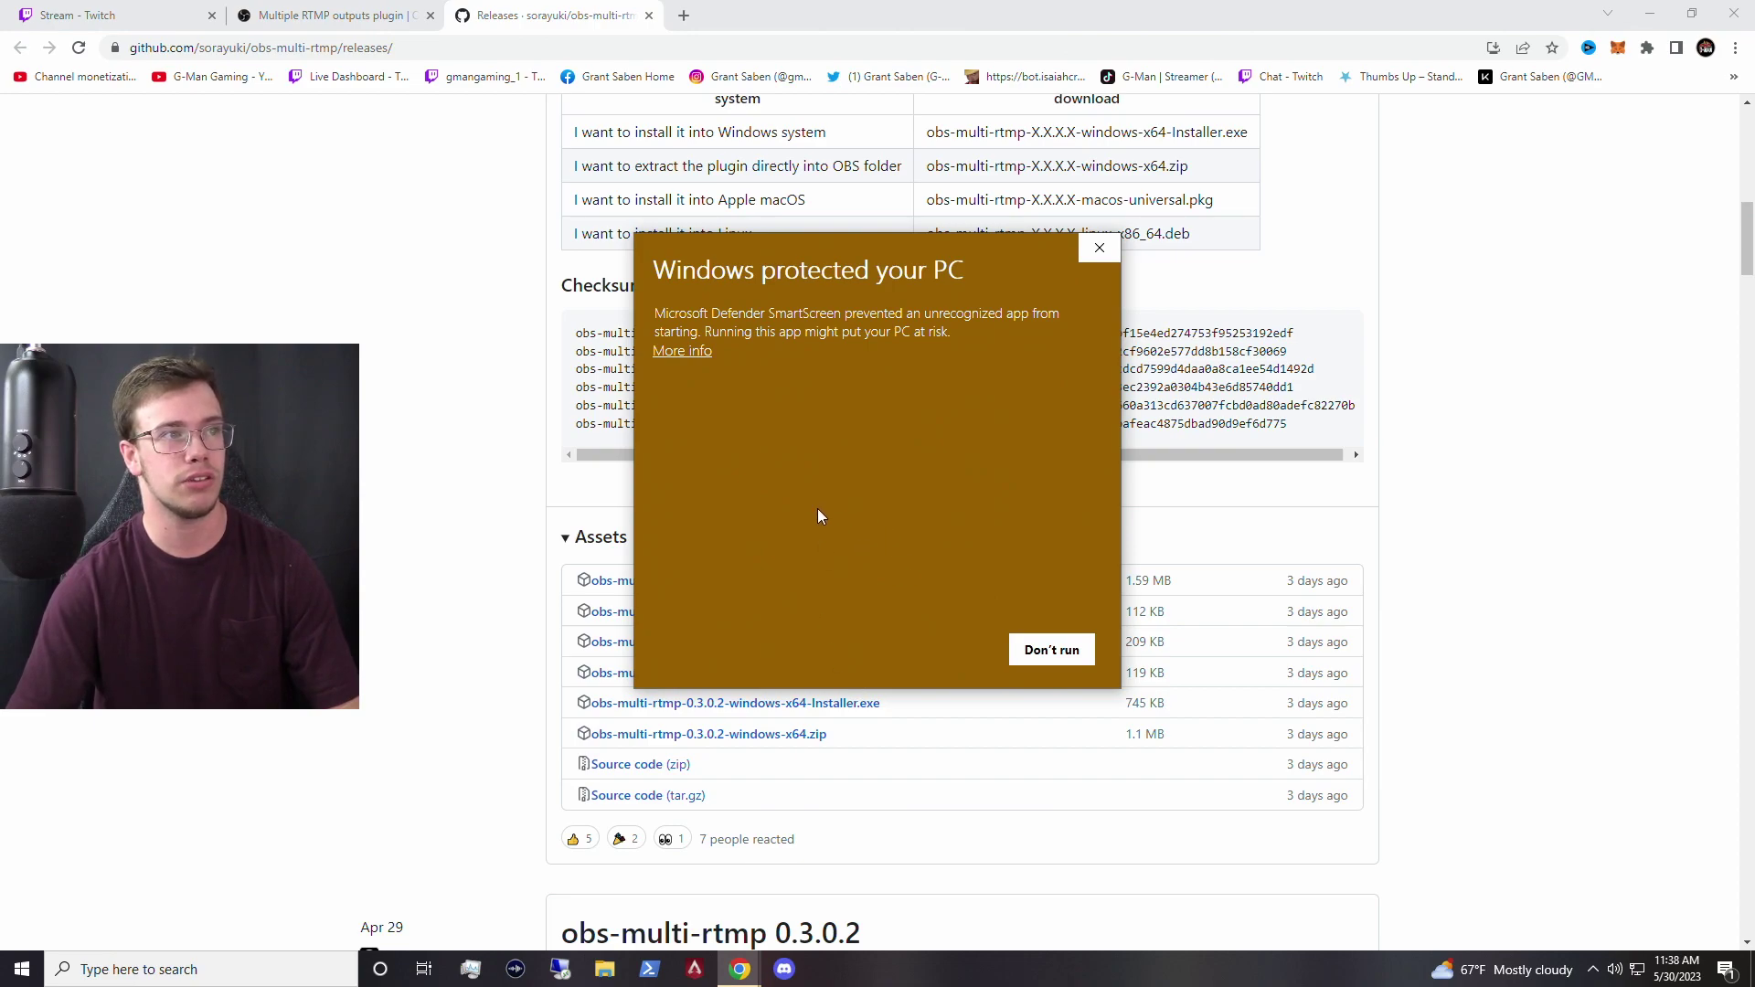
pyautogui.click(679, 354)
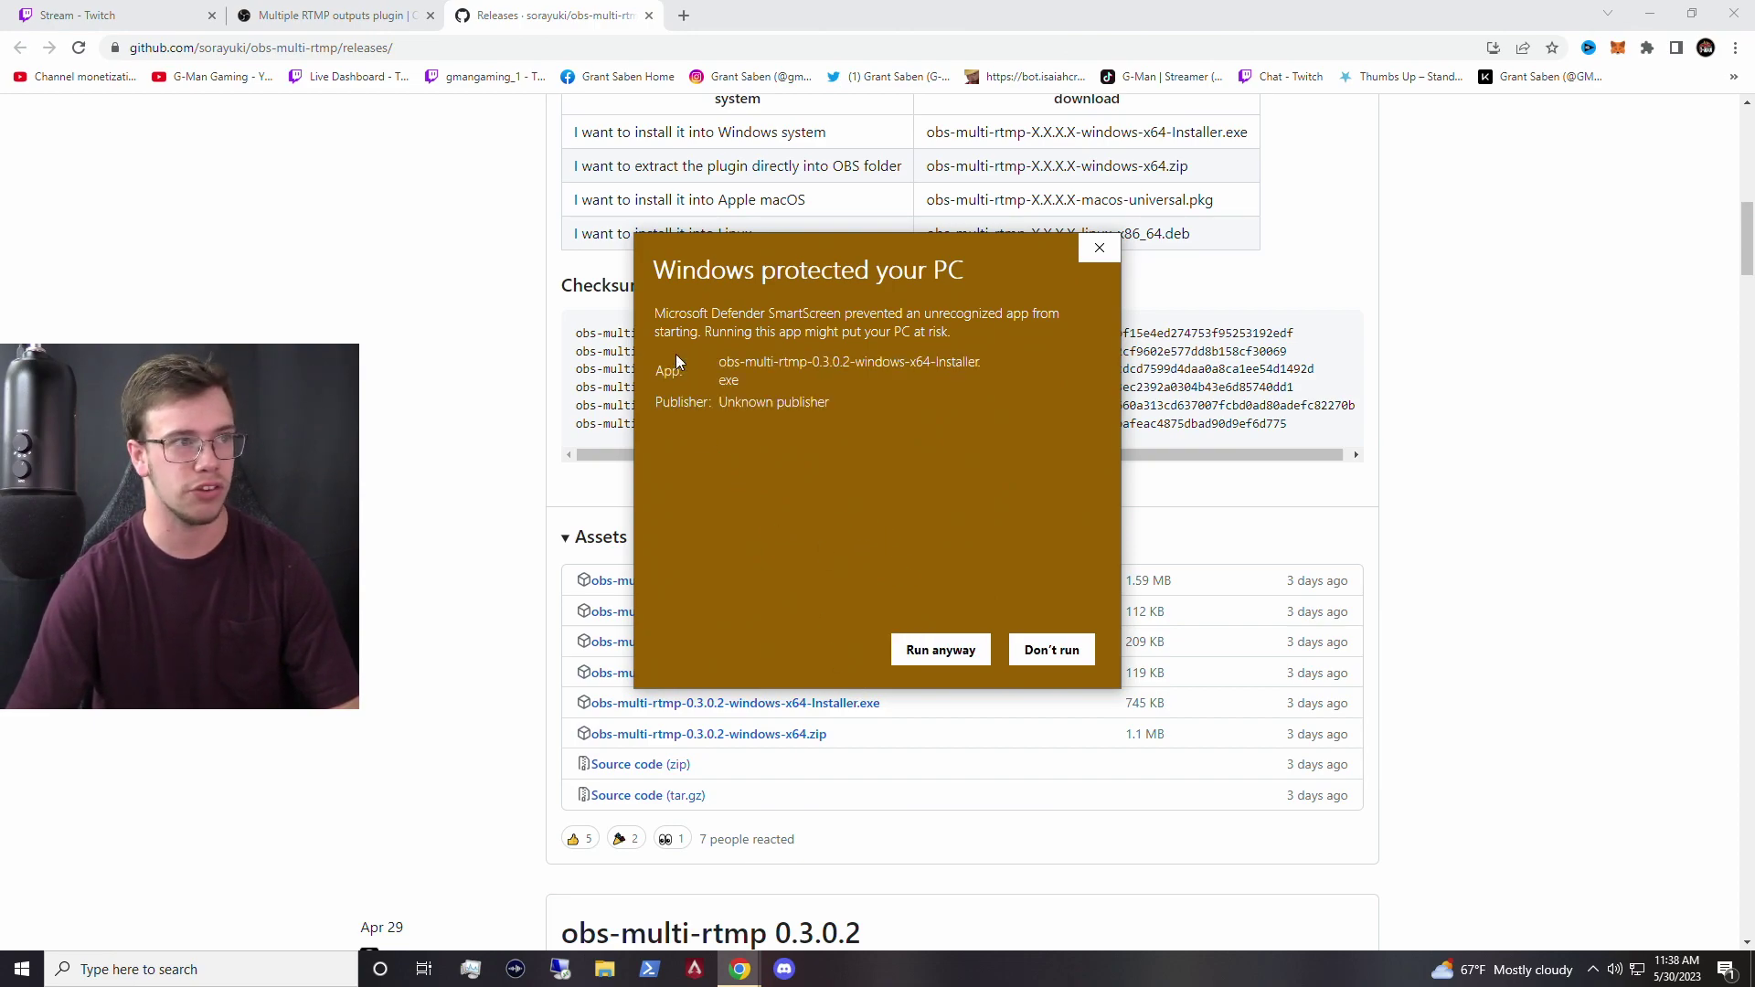
pyautogui.click(967, 664)
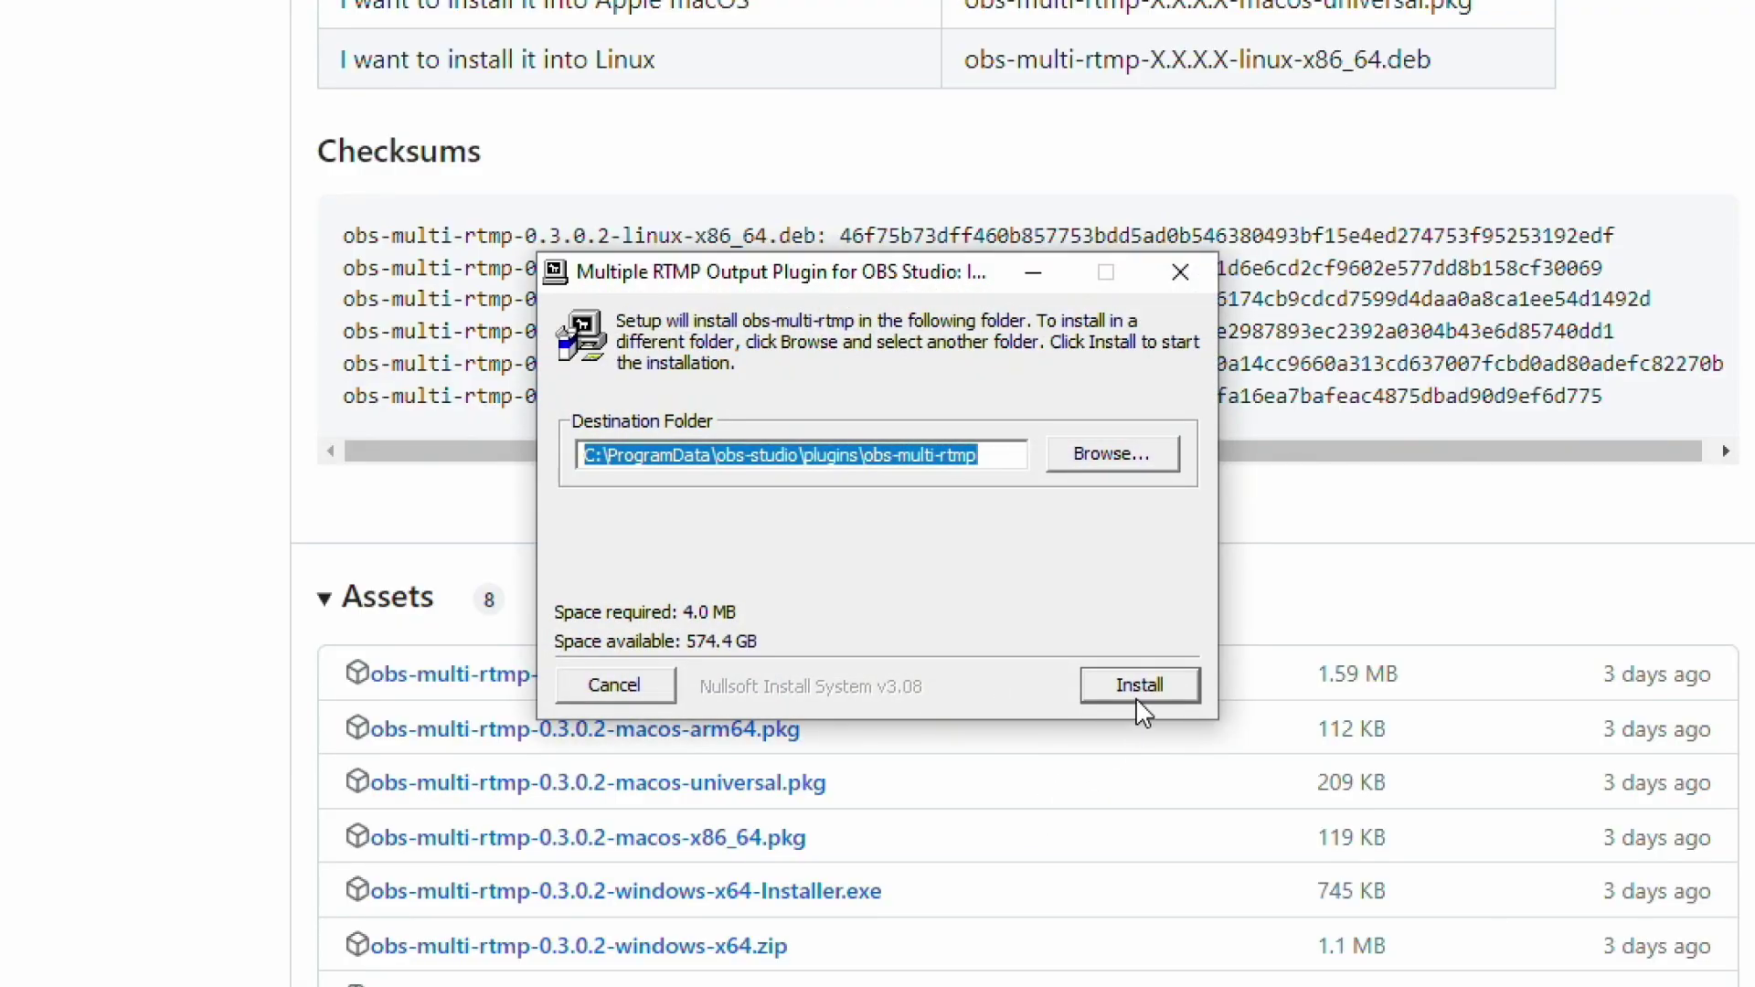
pyautogui.click(1140, 686)
pyautogui.click(1138, 701)
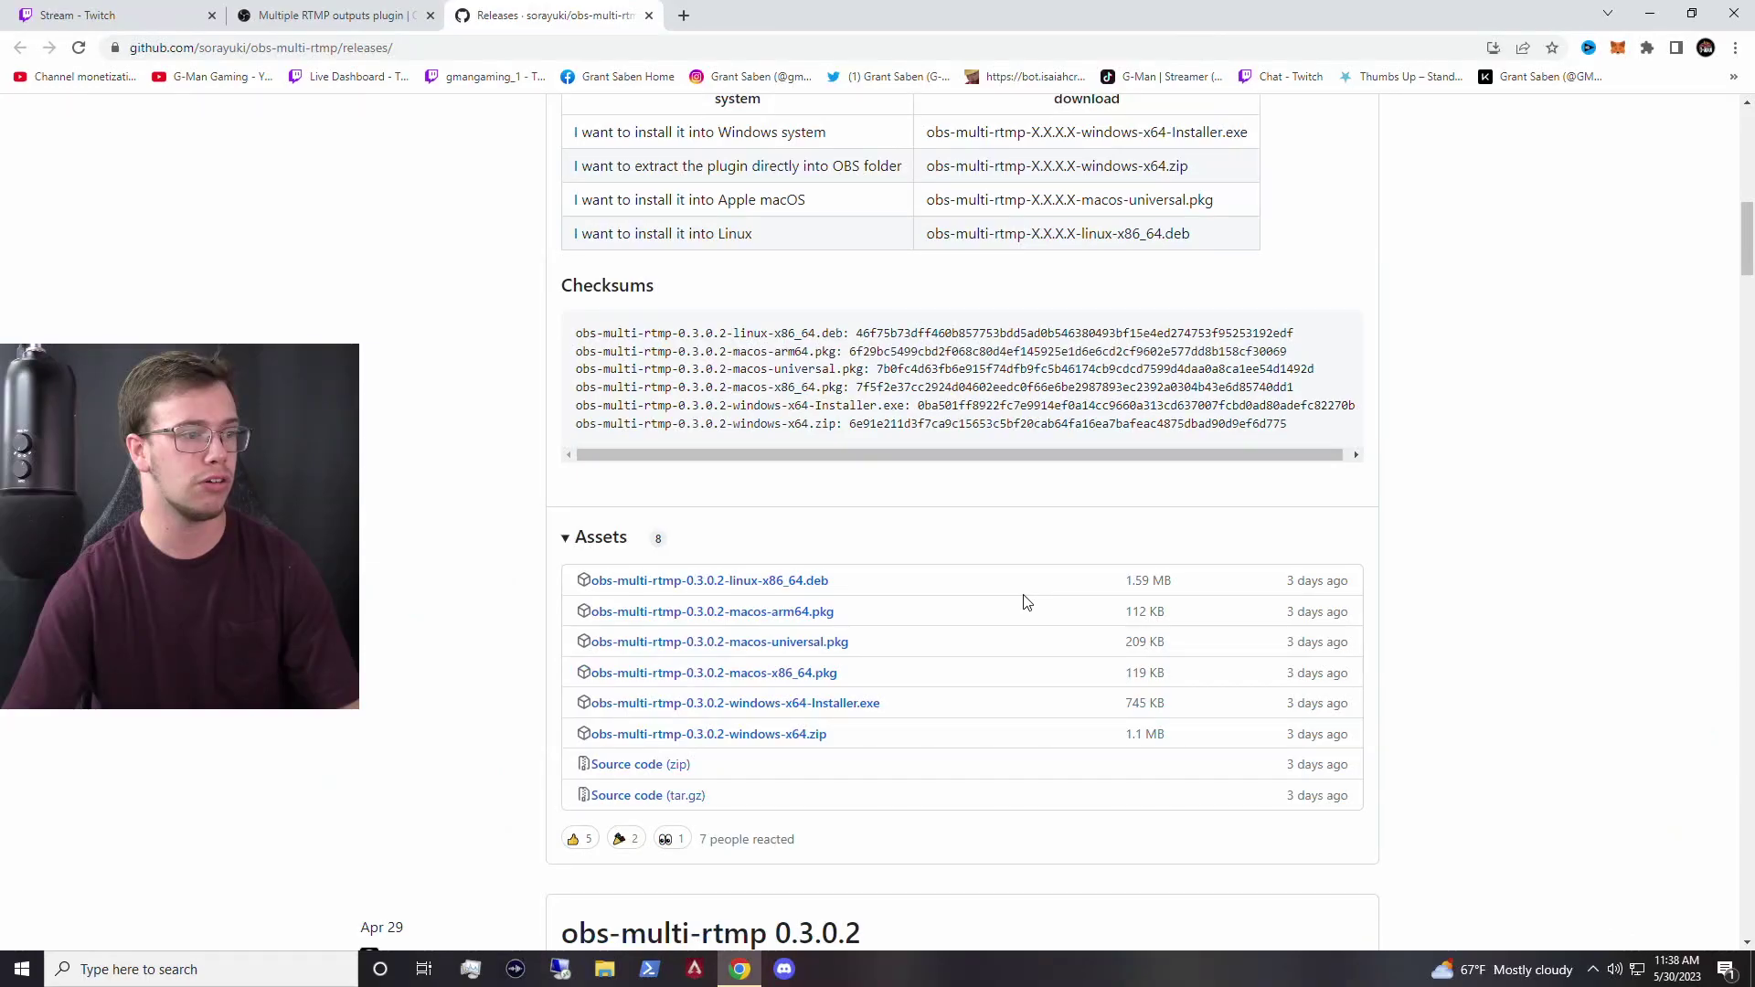
# Reopen OBS Studio via taskbar search 'ob' and view the Stream settings page showing Twitch
pyautogui.click(267, 971)
pyautogui.write('ob')
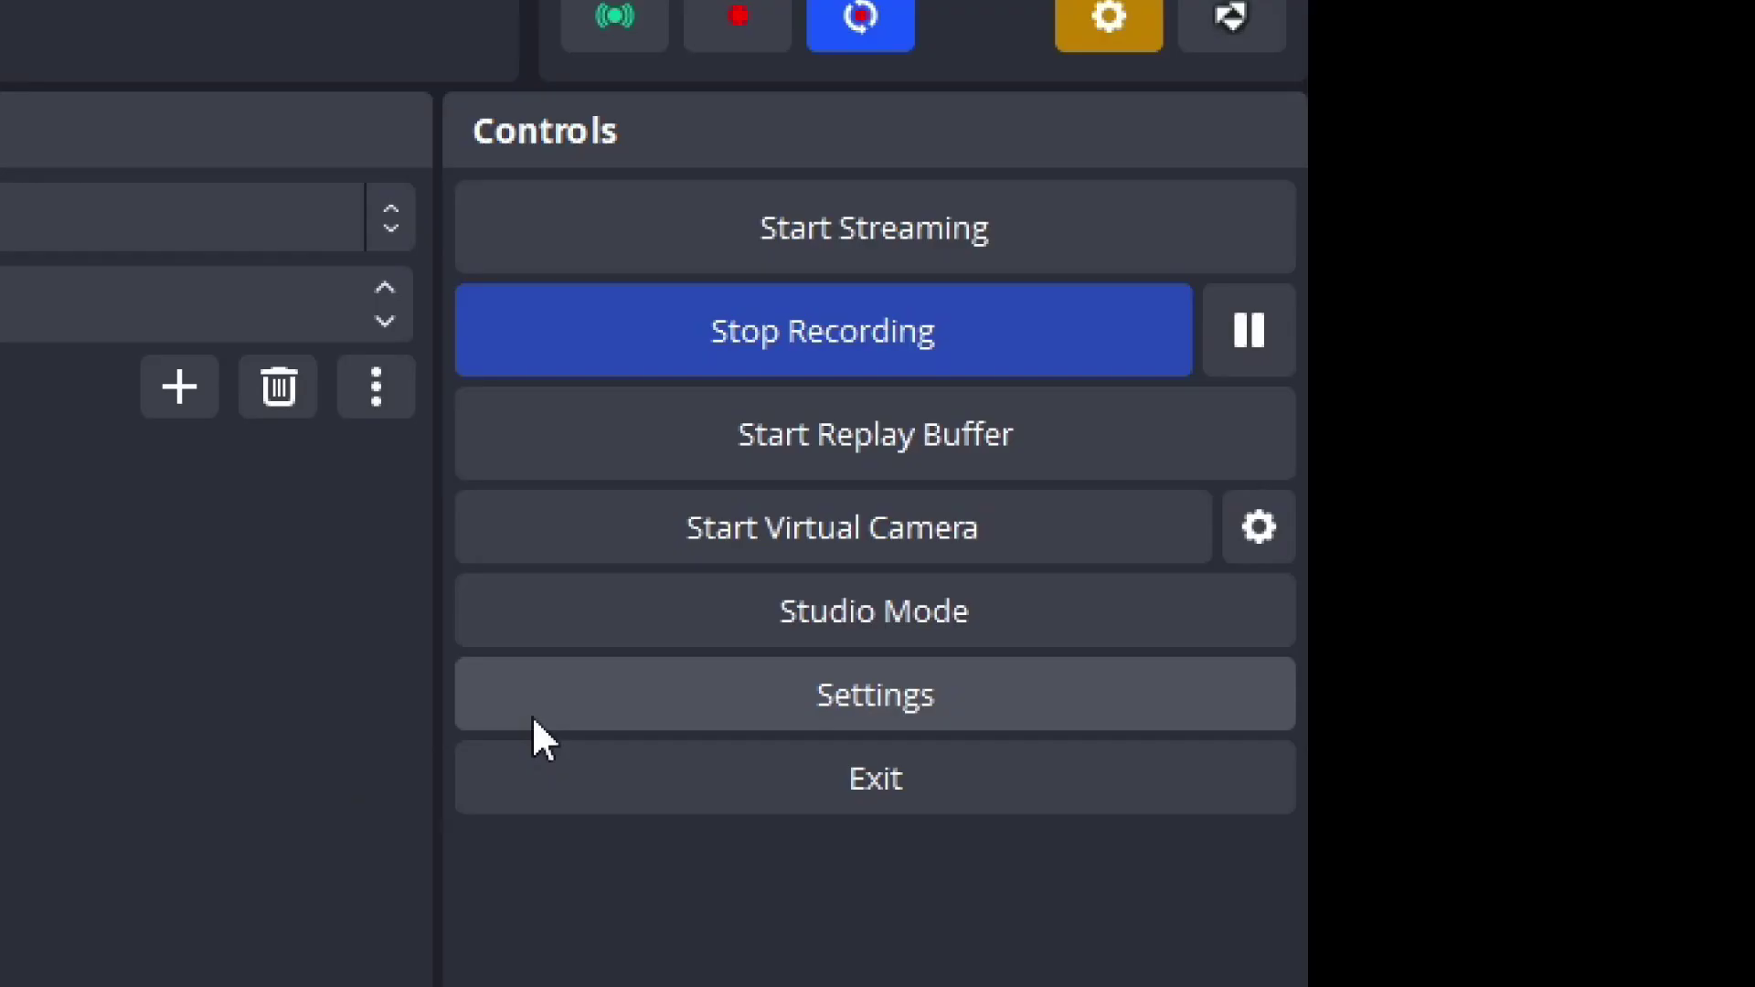
pyautogui.click(533, 711)
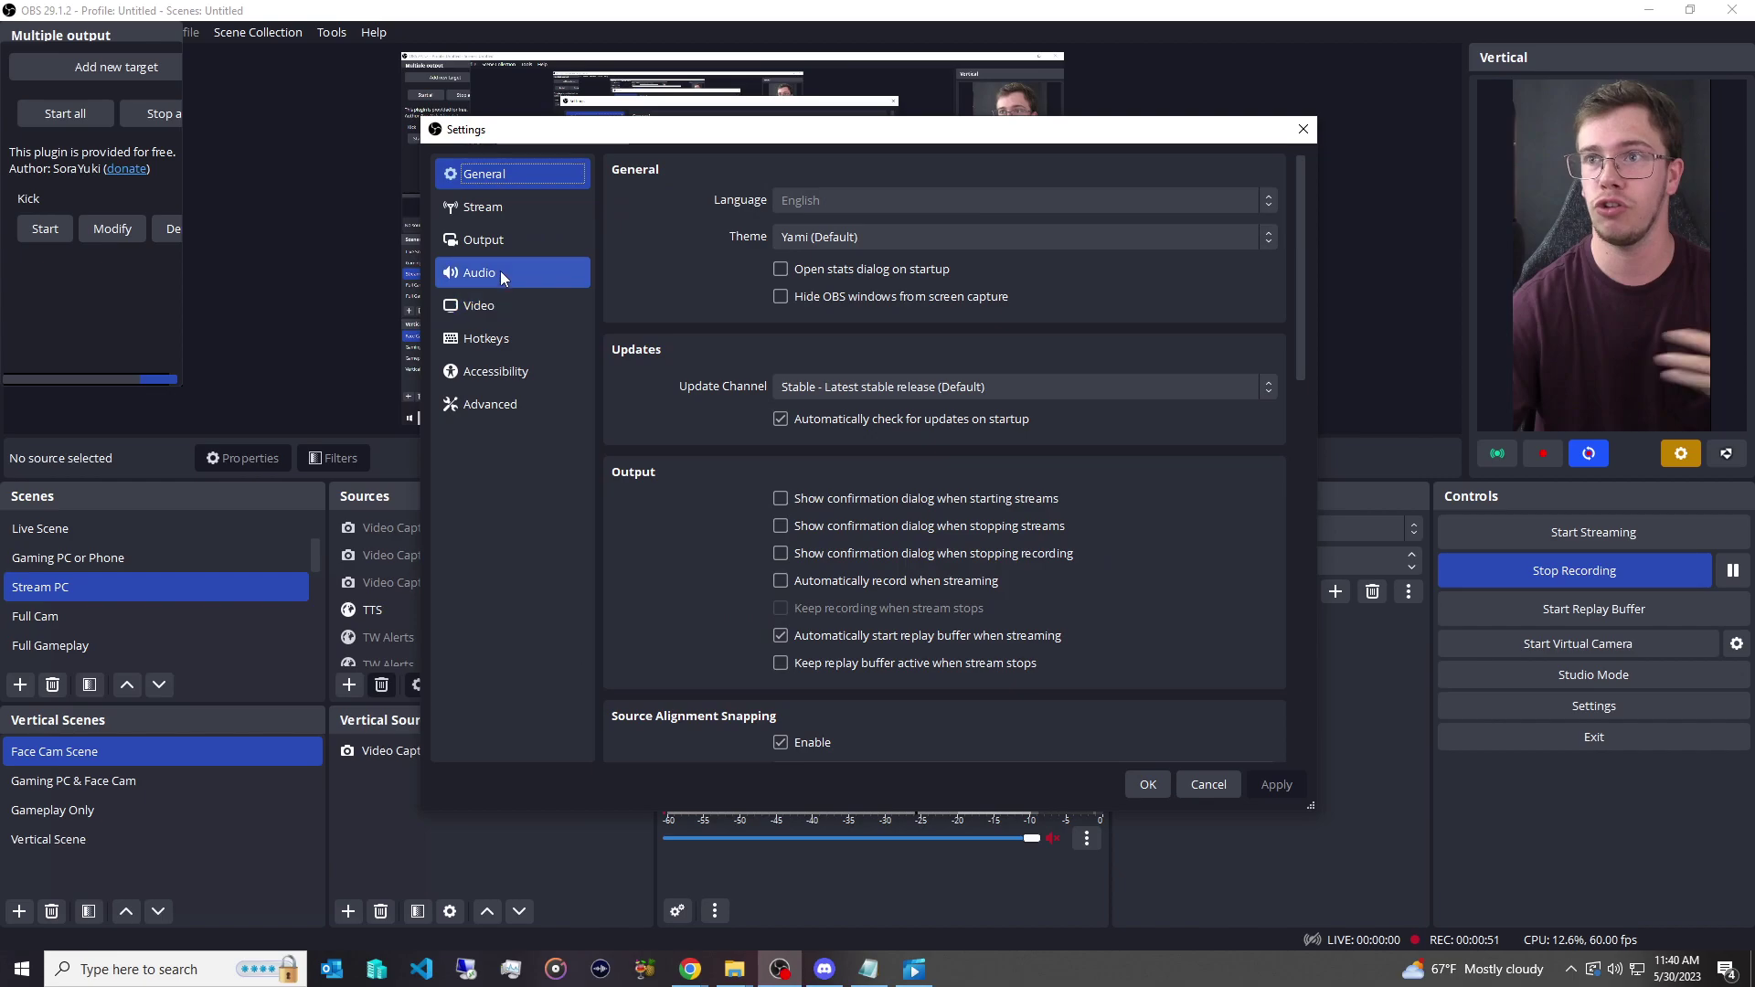
pyautogui.click(512, 214)
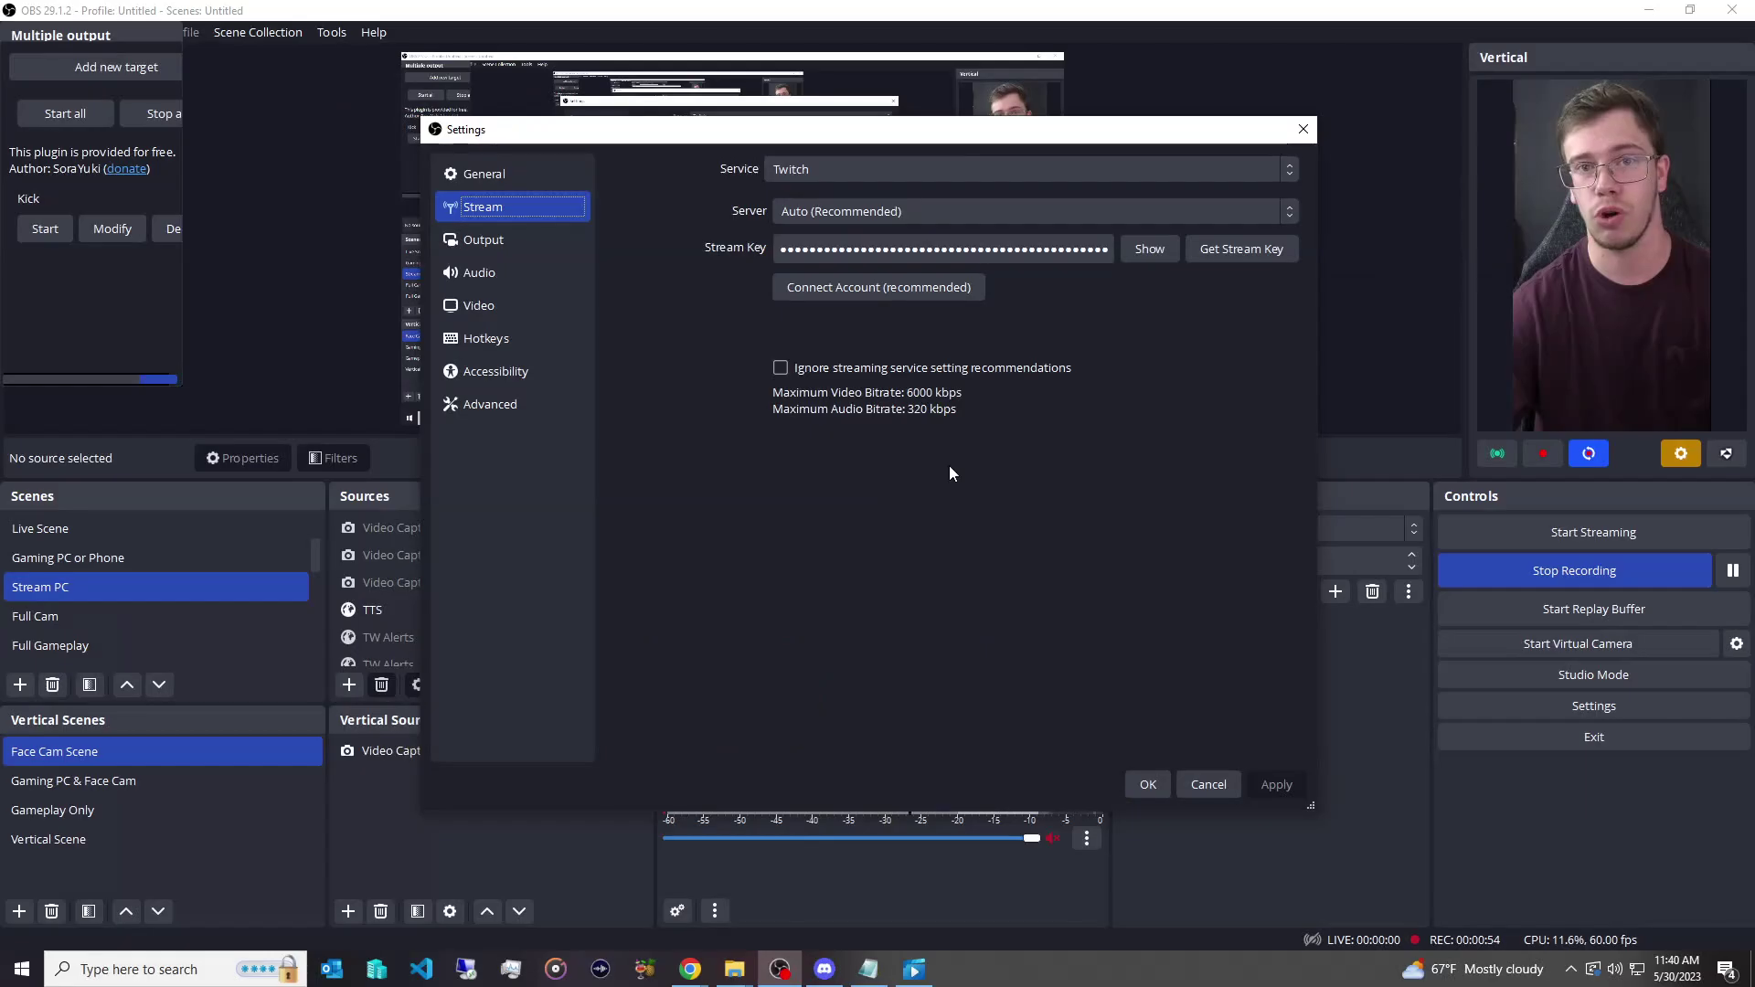
# Close Settings and delete the old Kick target from Multiple output
pyautogui.click(1160, 786)
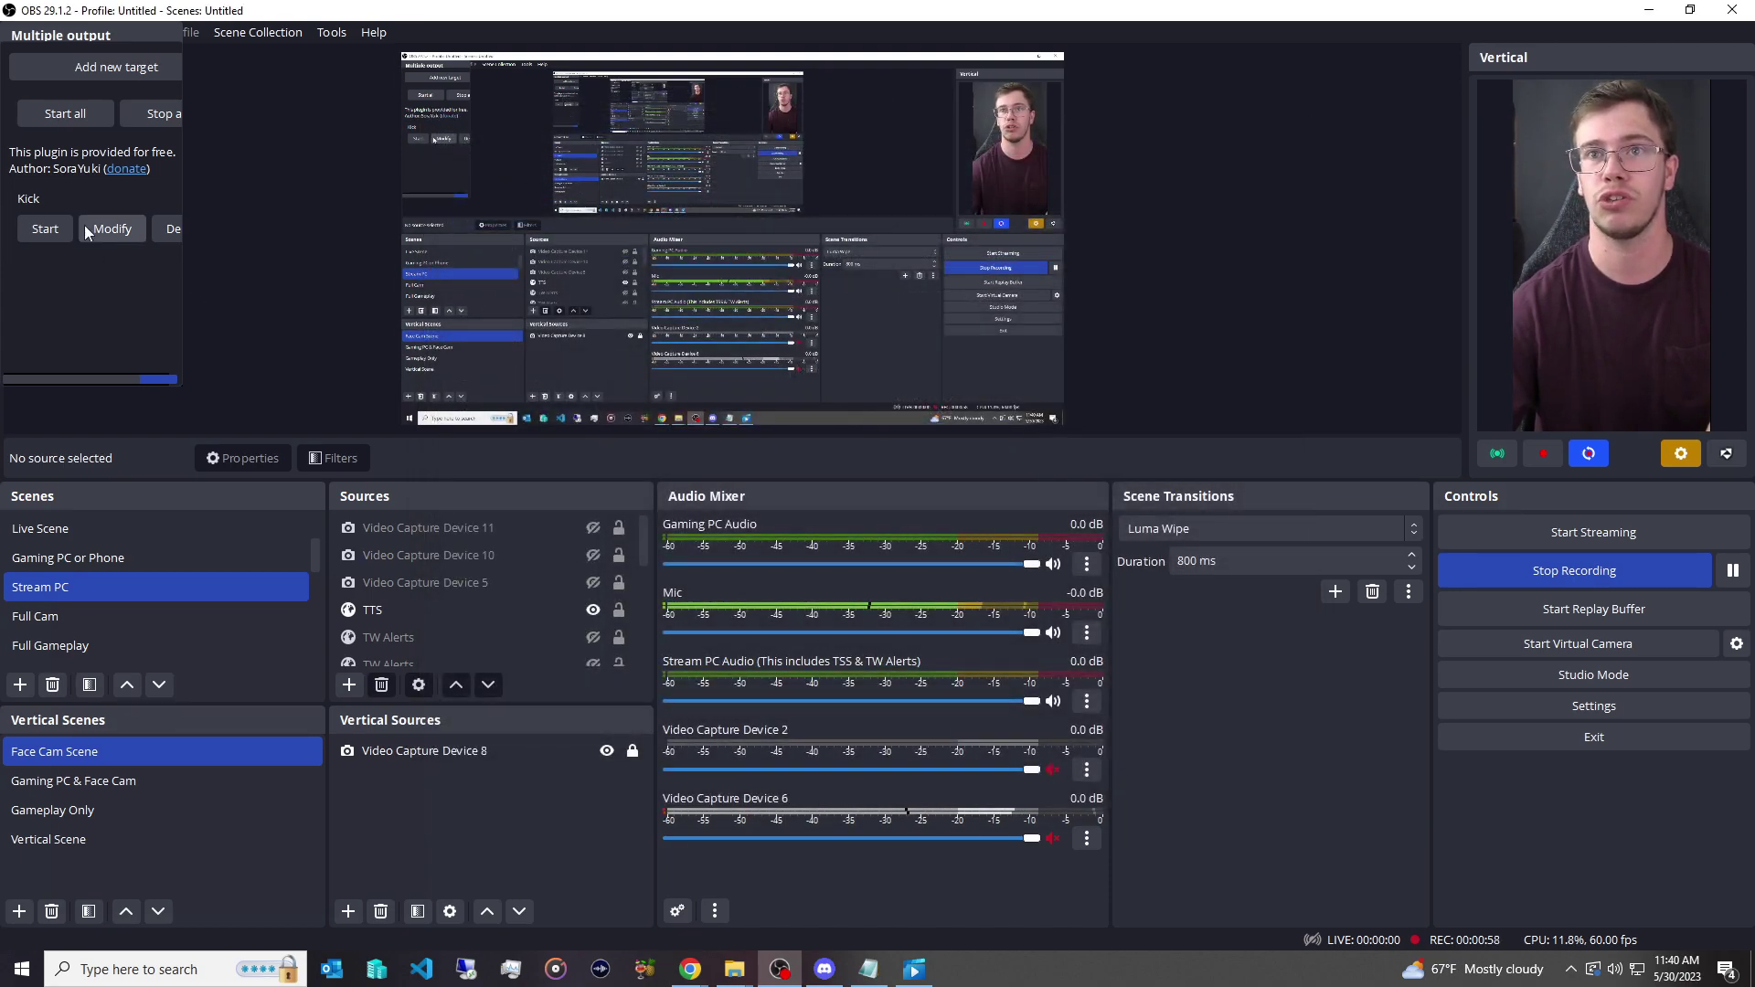
pyautogui.click(168, 228)
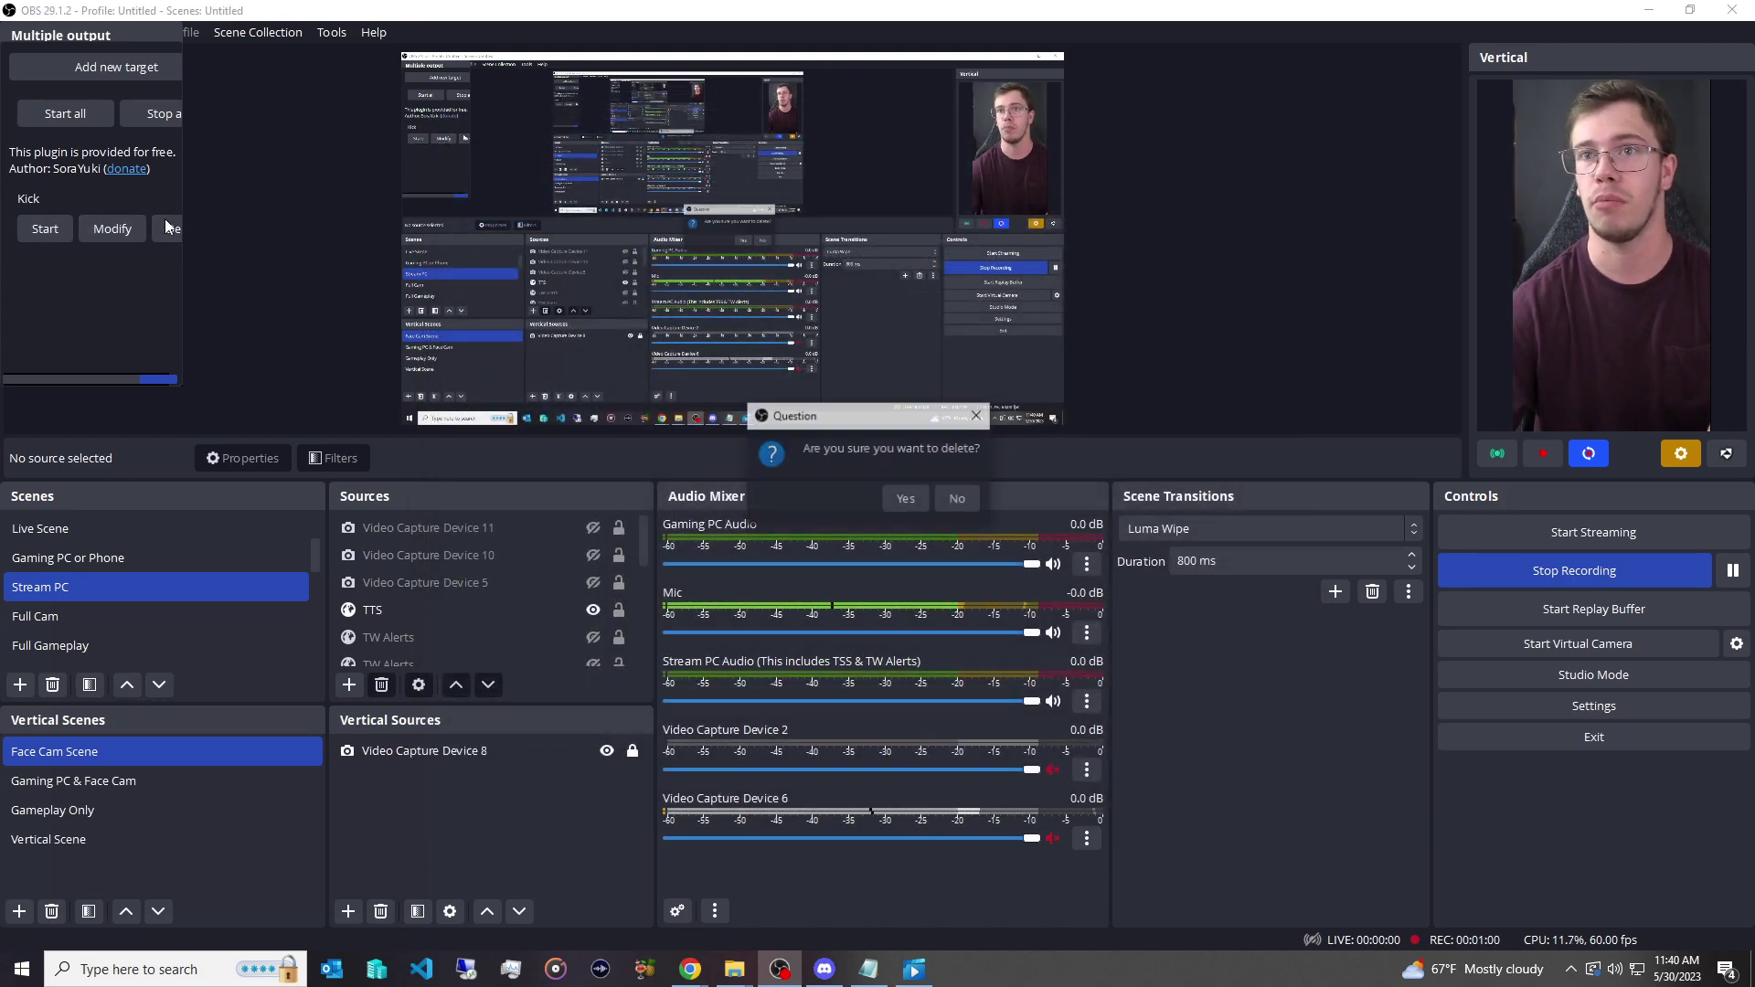
pyautogui.click(906, 500)
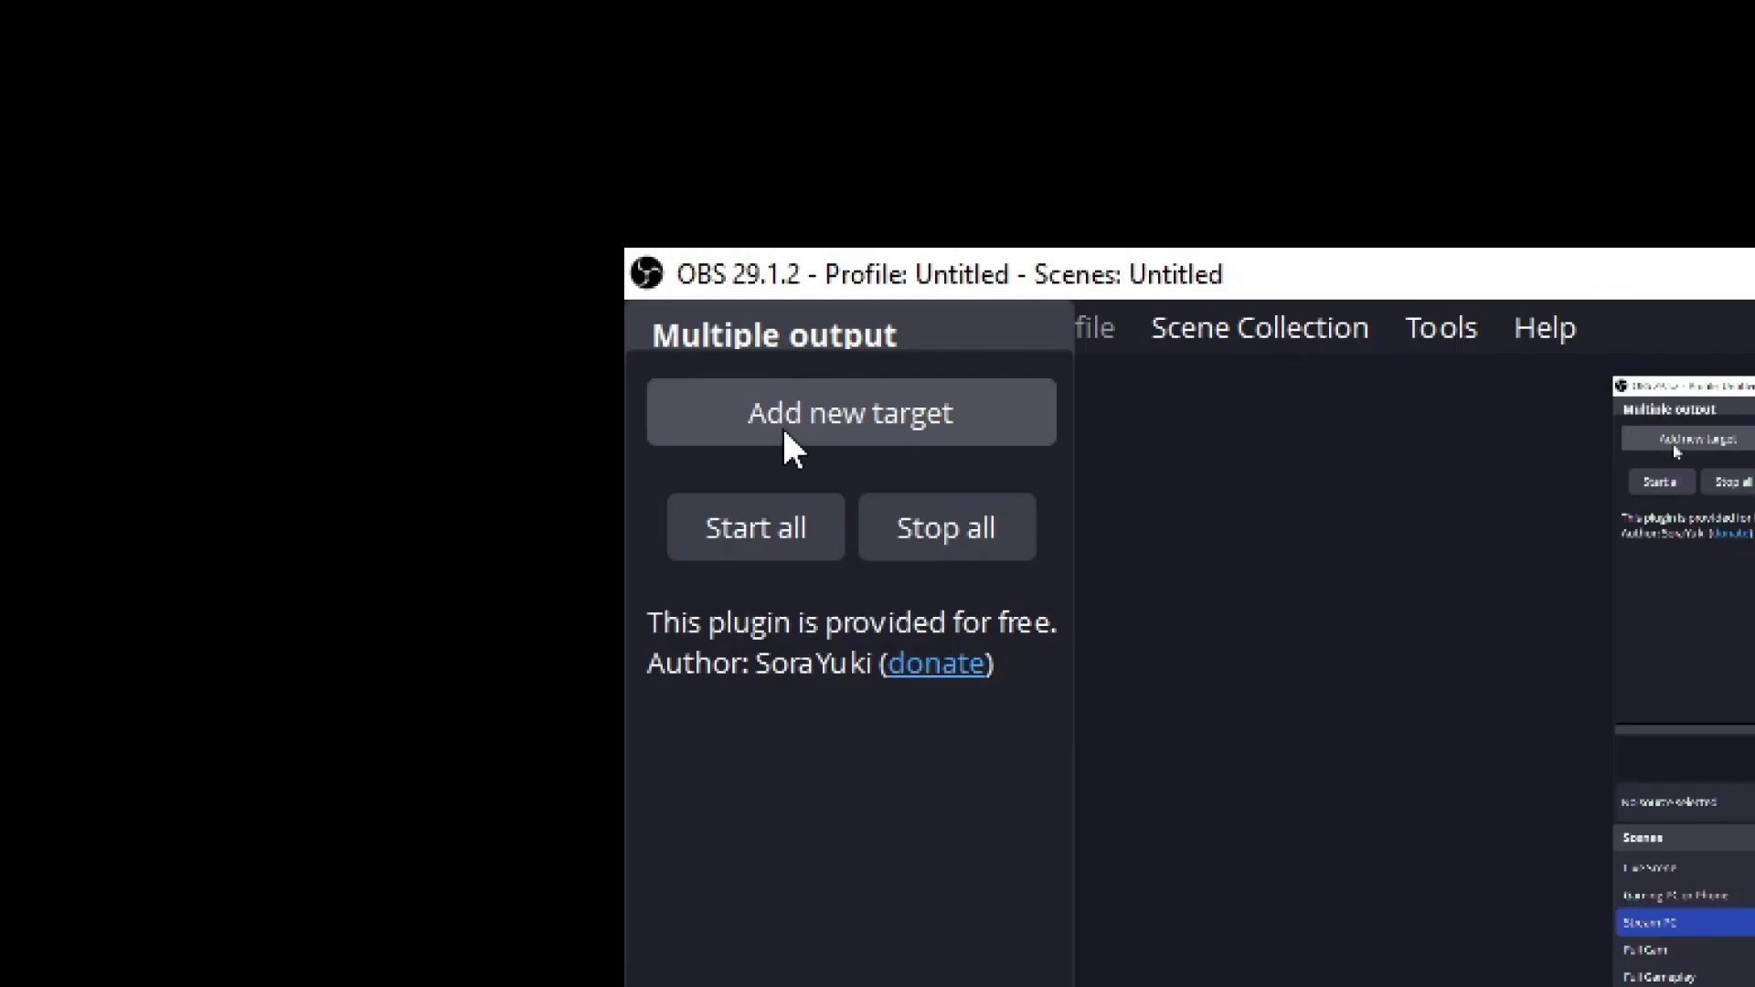
# Add a new streaming target and rename it from New Target to Kick
pyautogui.click(62, 71)
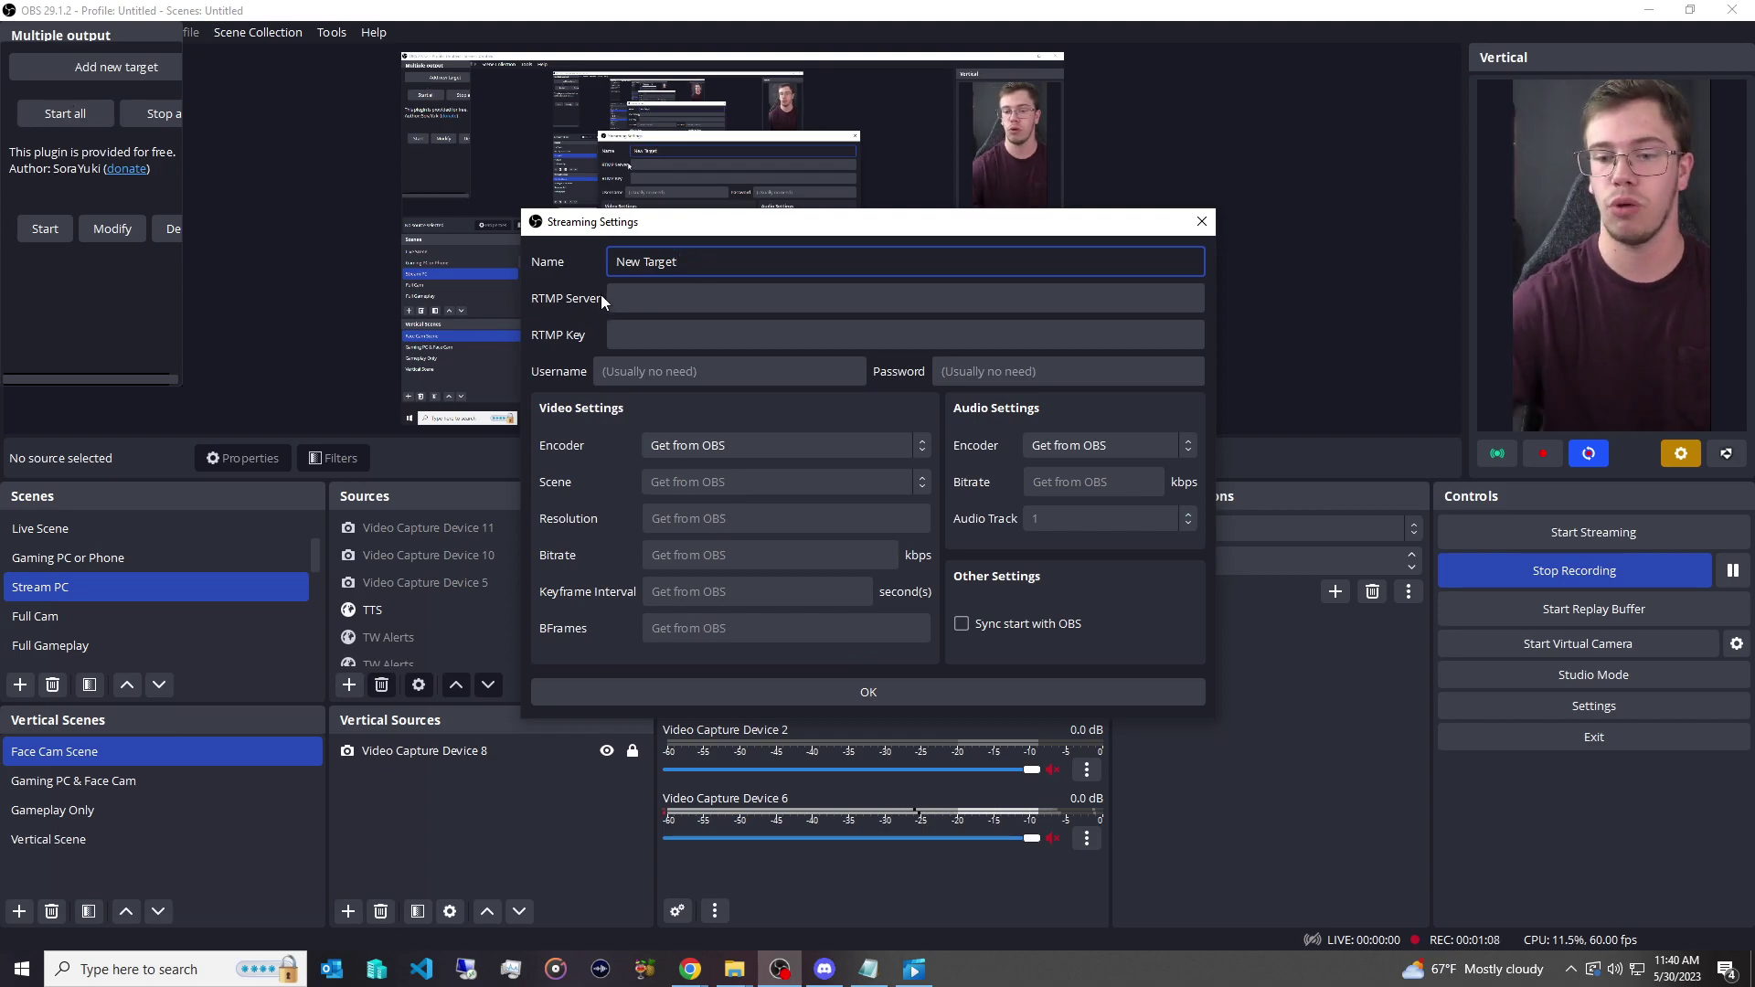
pyautogui.hotkey('ctrl', 'a')
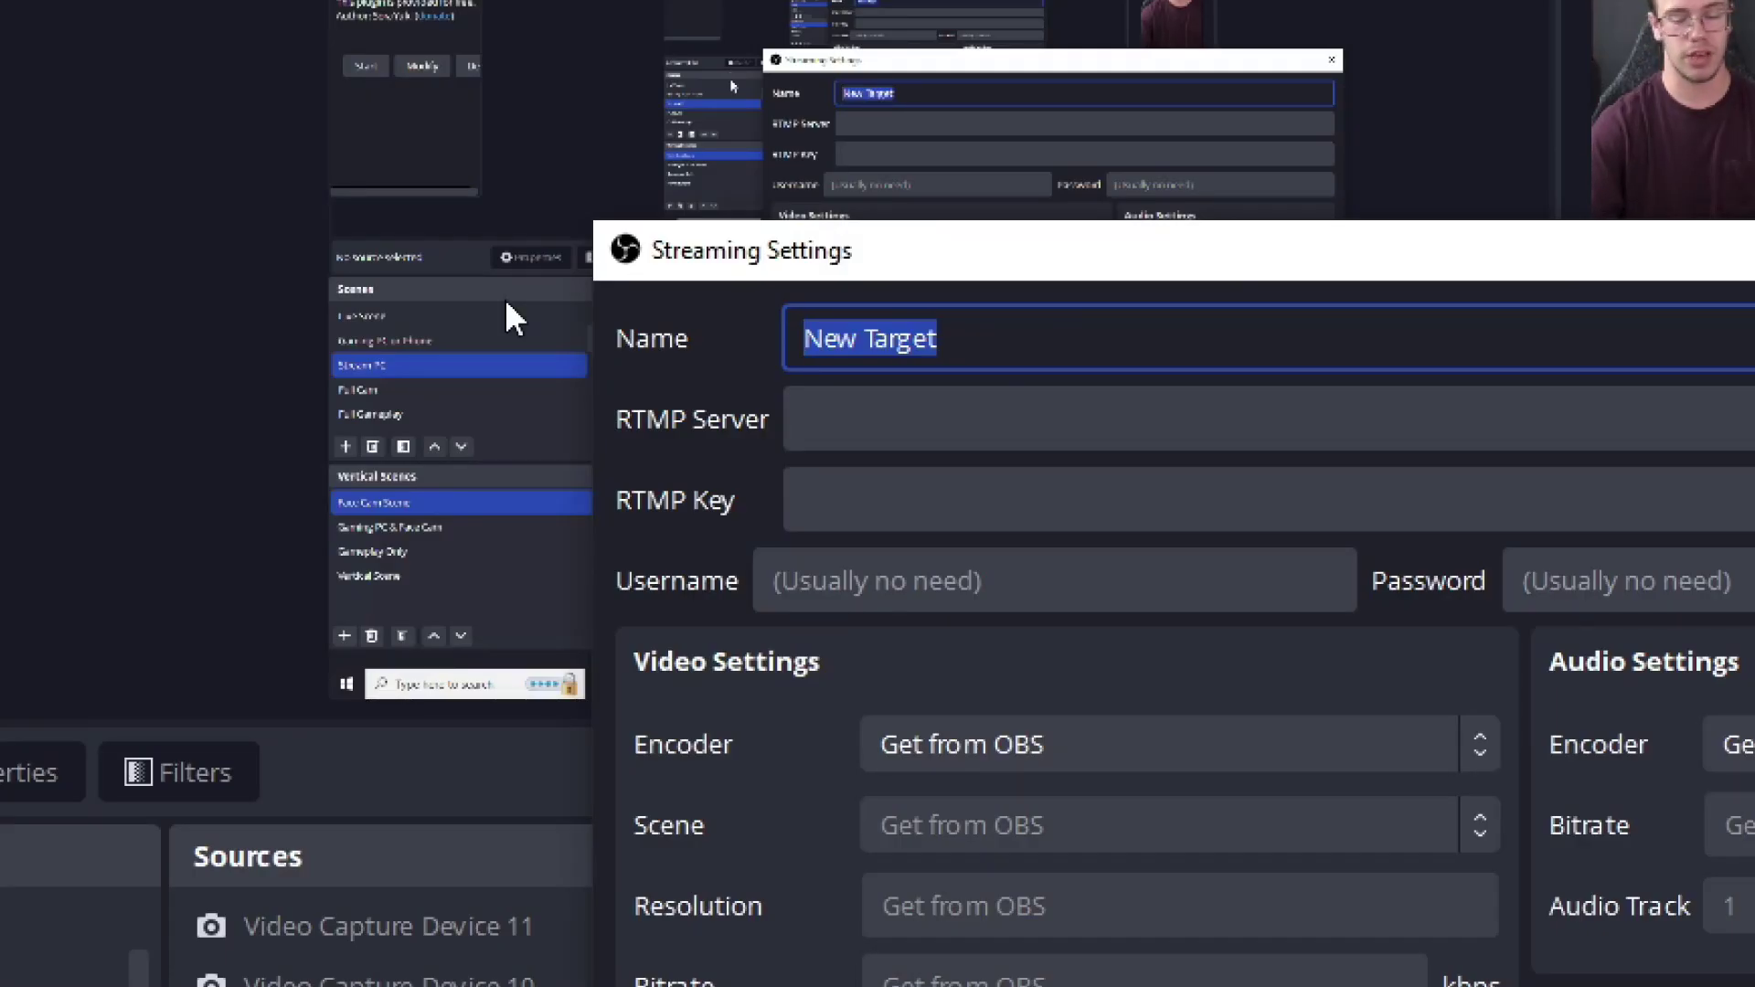
pyautogui.write('Kic')
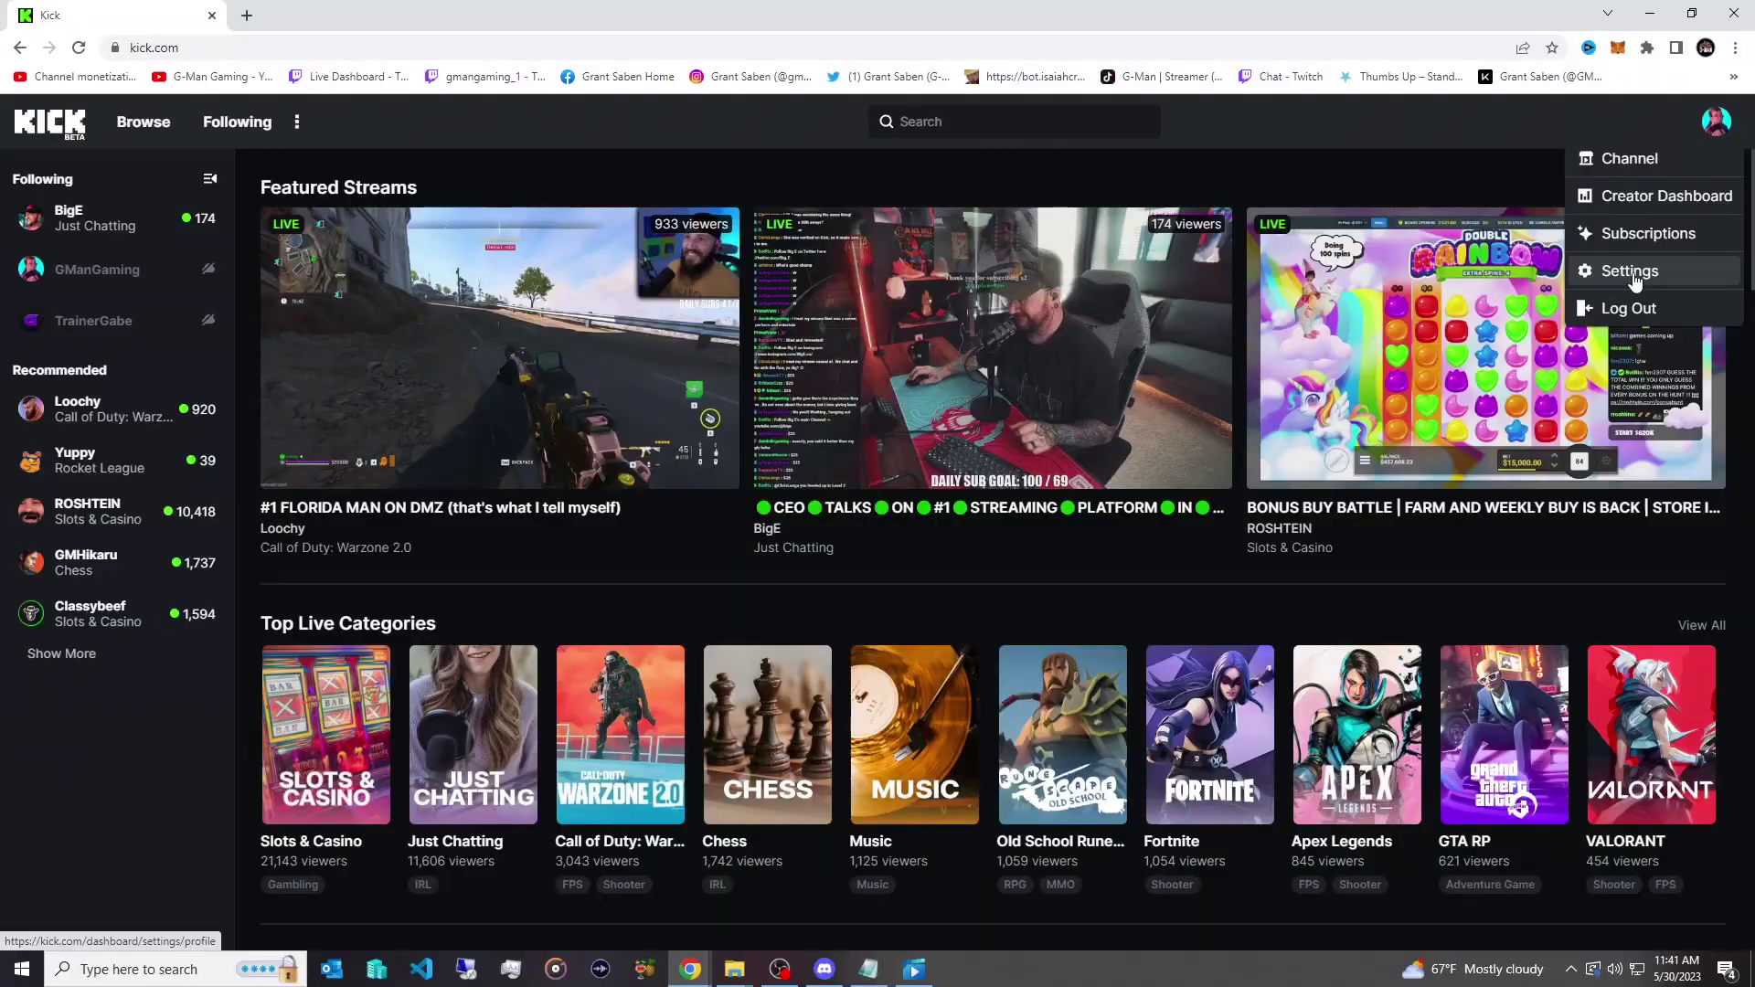
# Paste Kick's Stream URL from Settings > Stream Key into the new target's RTMP Server field
pyautogui.click(1633, 273)
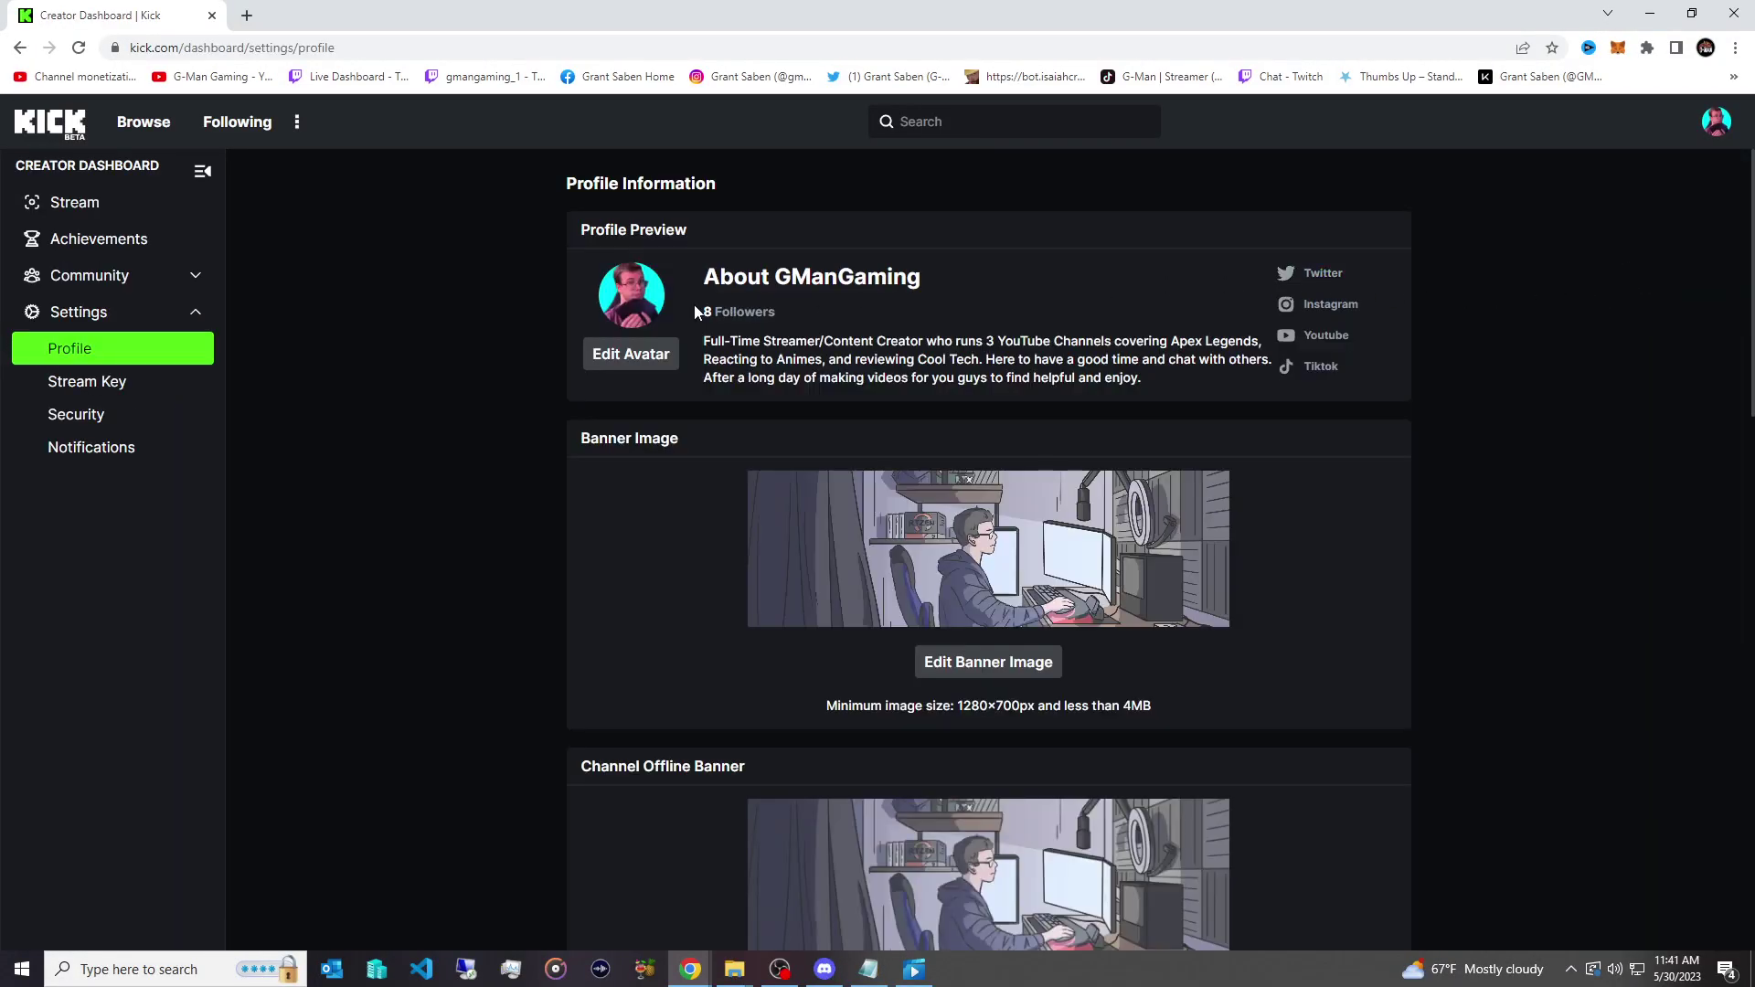
pyautogui.click(160, 385)
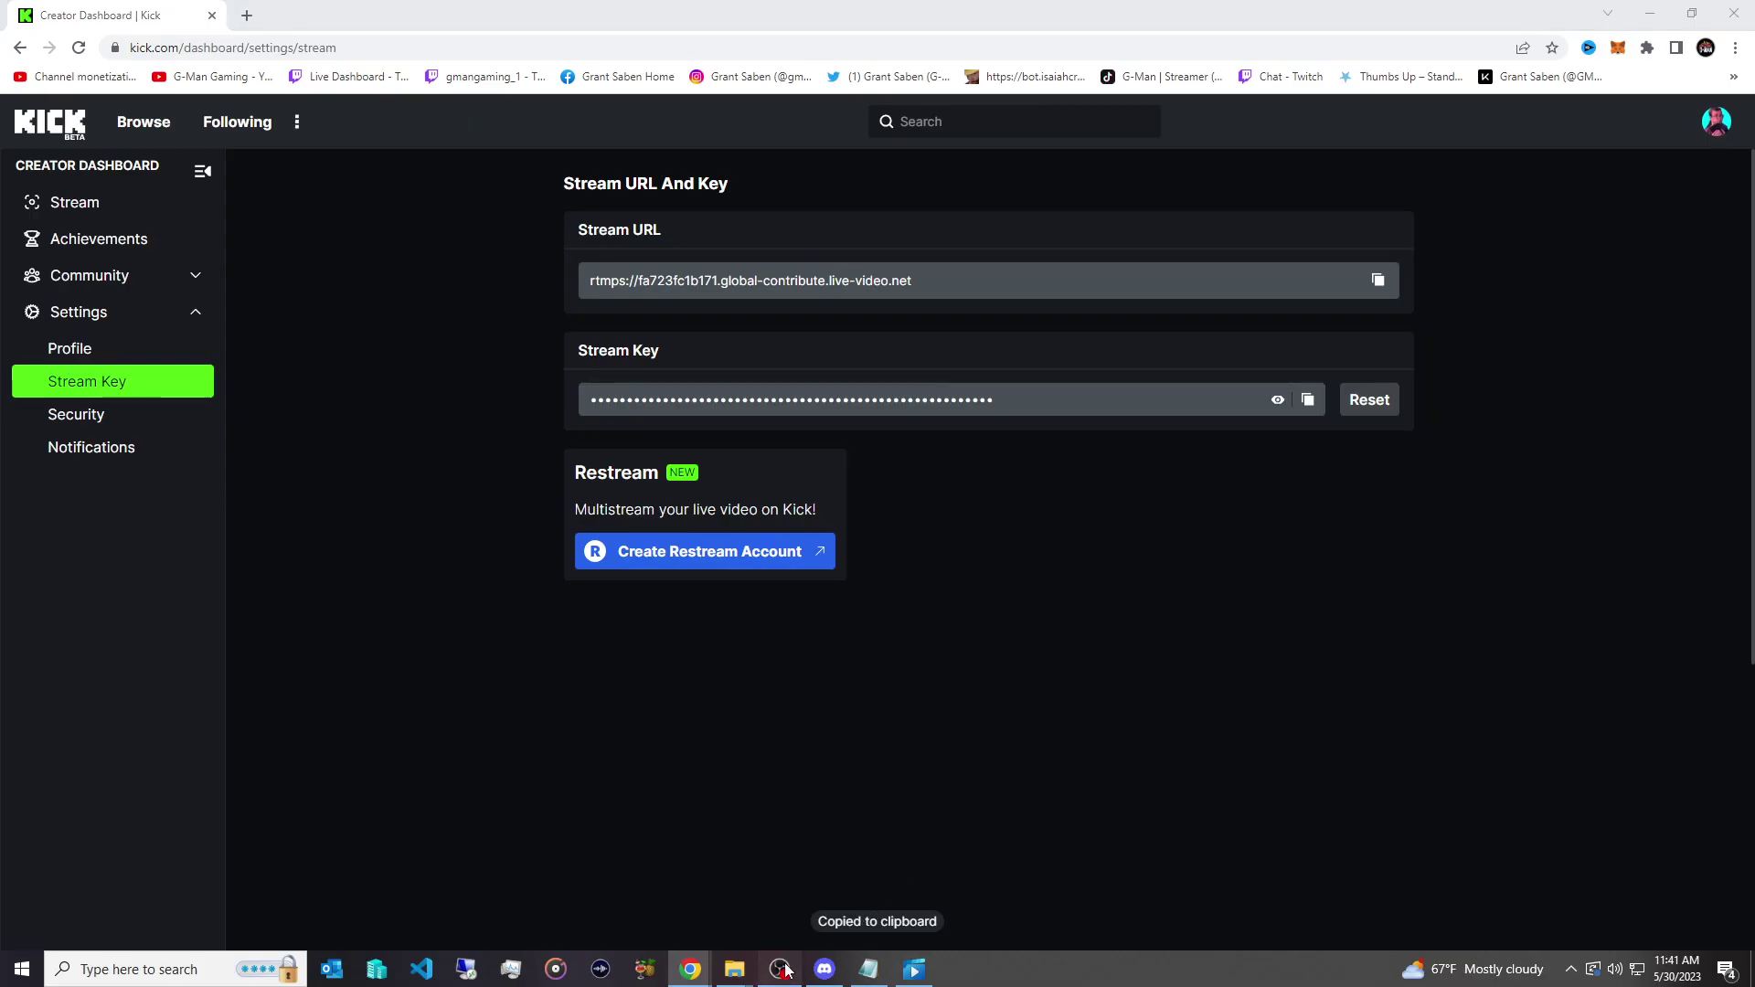
pyautogui.click(779, 969)
pyautogui.click(655, 296)
pyautogui.write('rtmps://fa723fc1b171.global-contribute.live-video.net')
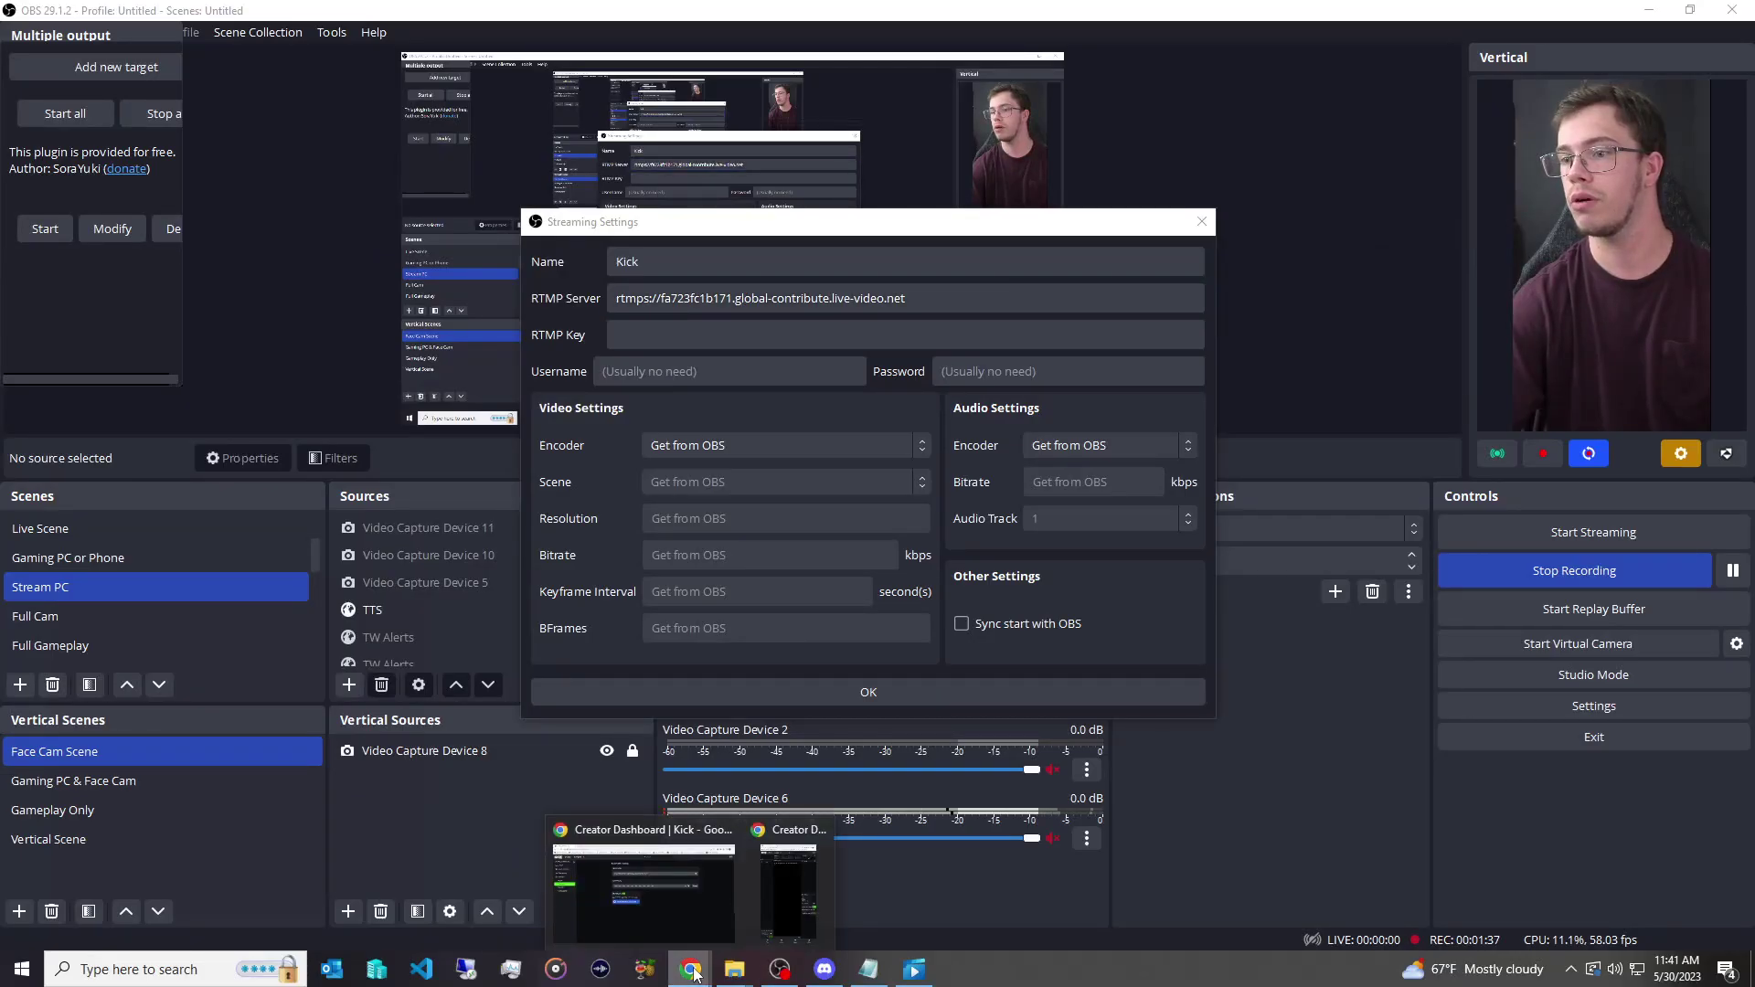
pyautogui.click(804, 864)
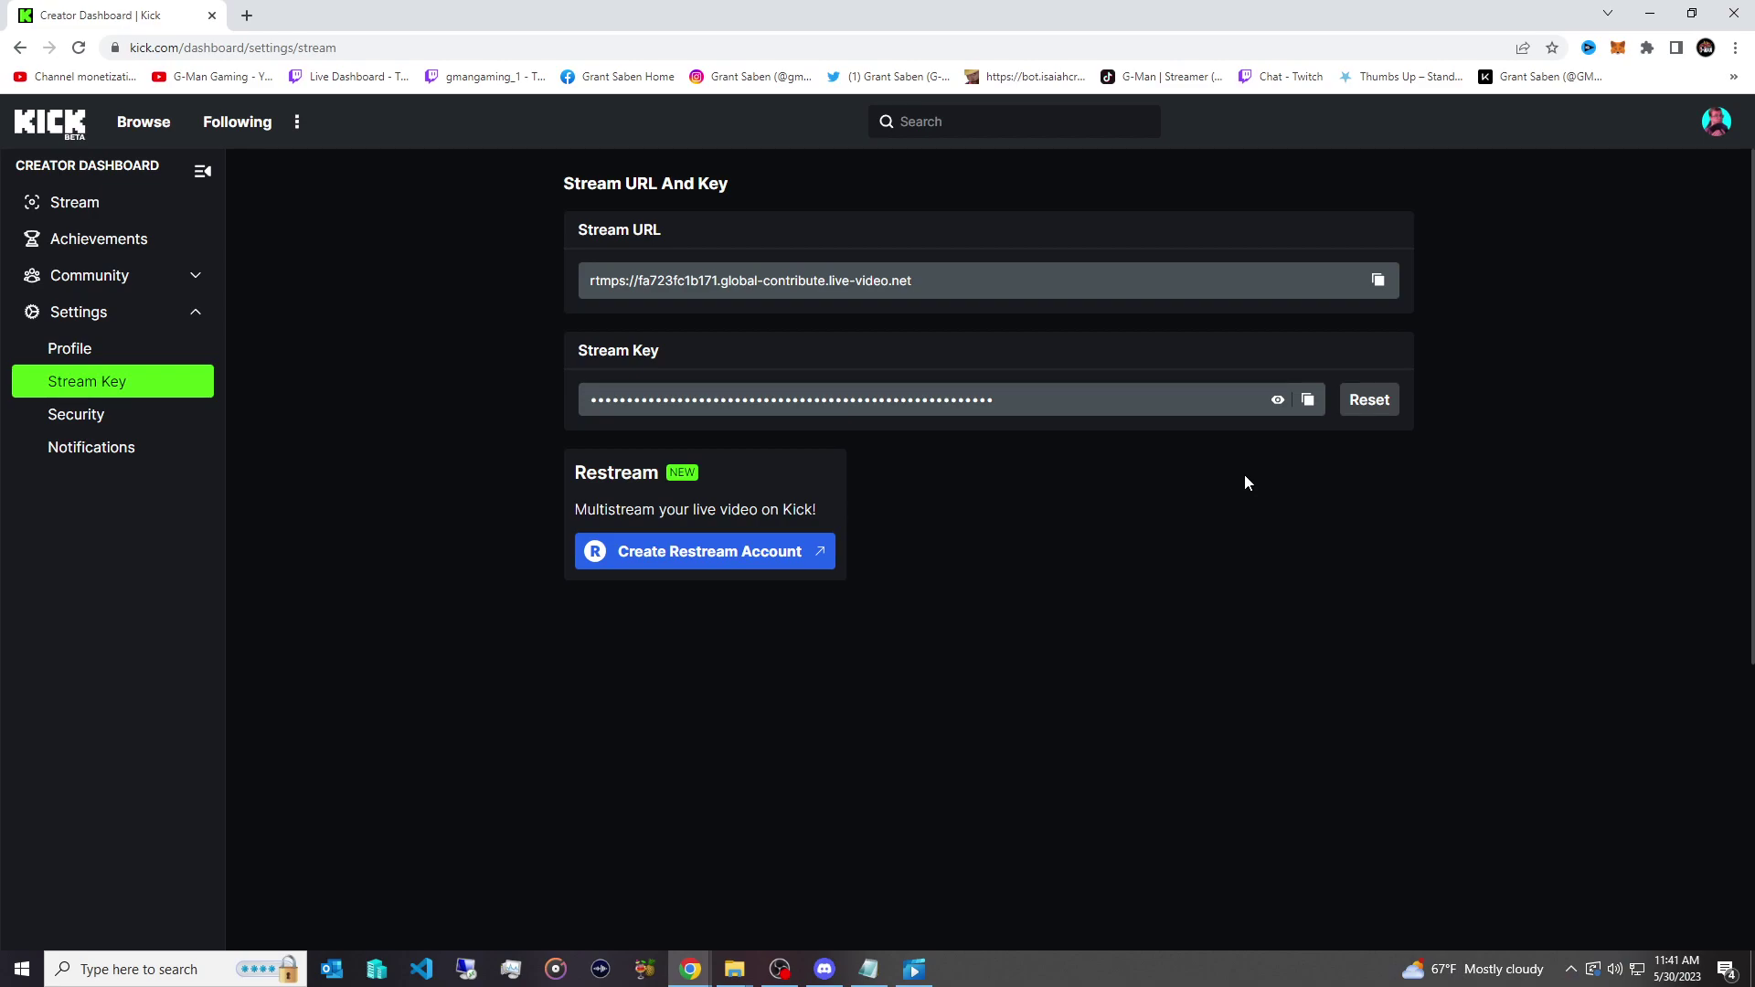
# Paste the Kick stream key into the target's RTMP Key field and save the target
pyautogui.click(773, 967)
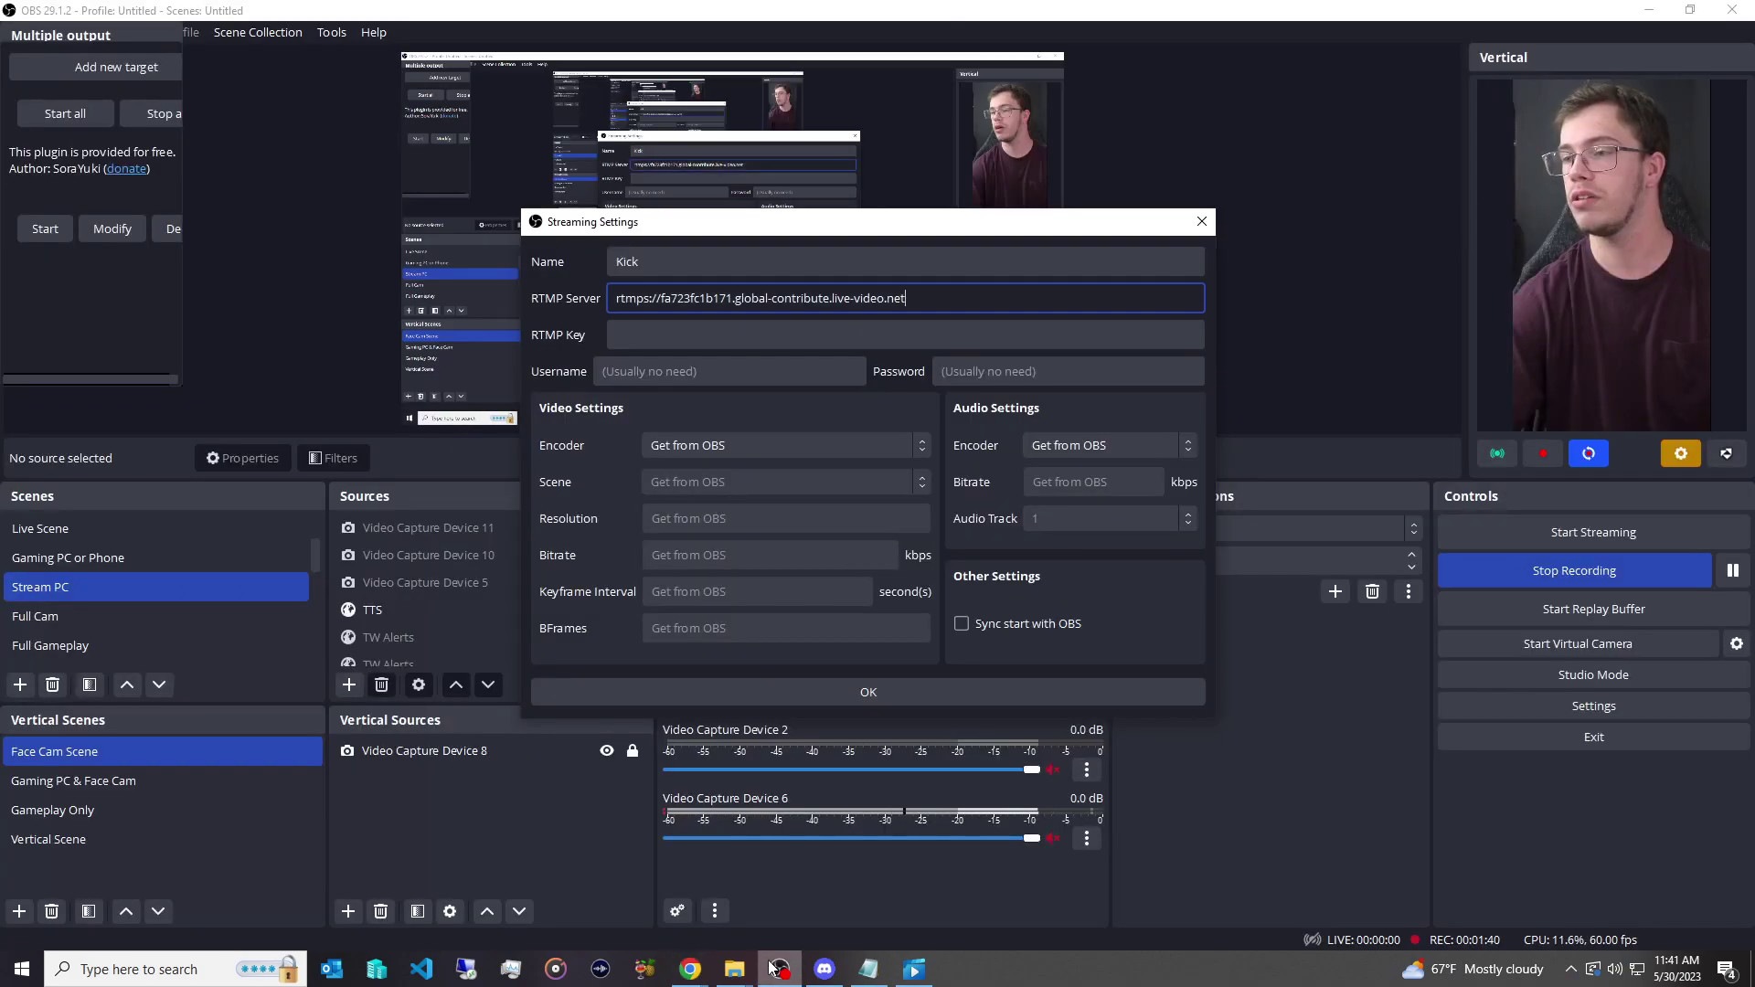
pyautogui.click(859, 335)
pyautogui.hotkey('ctrl', 'v')
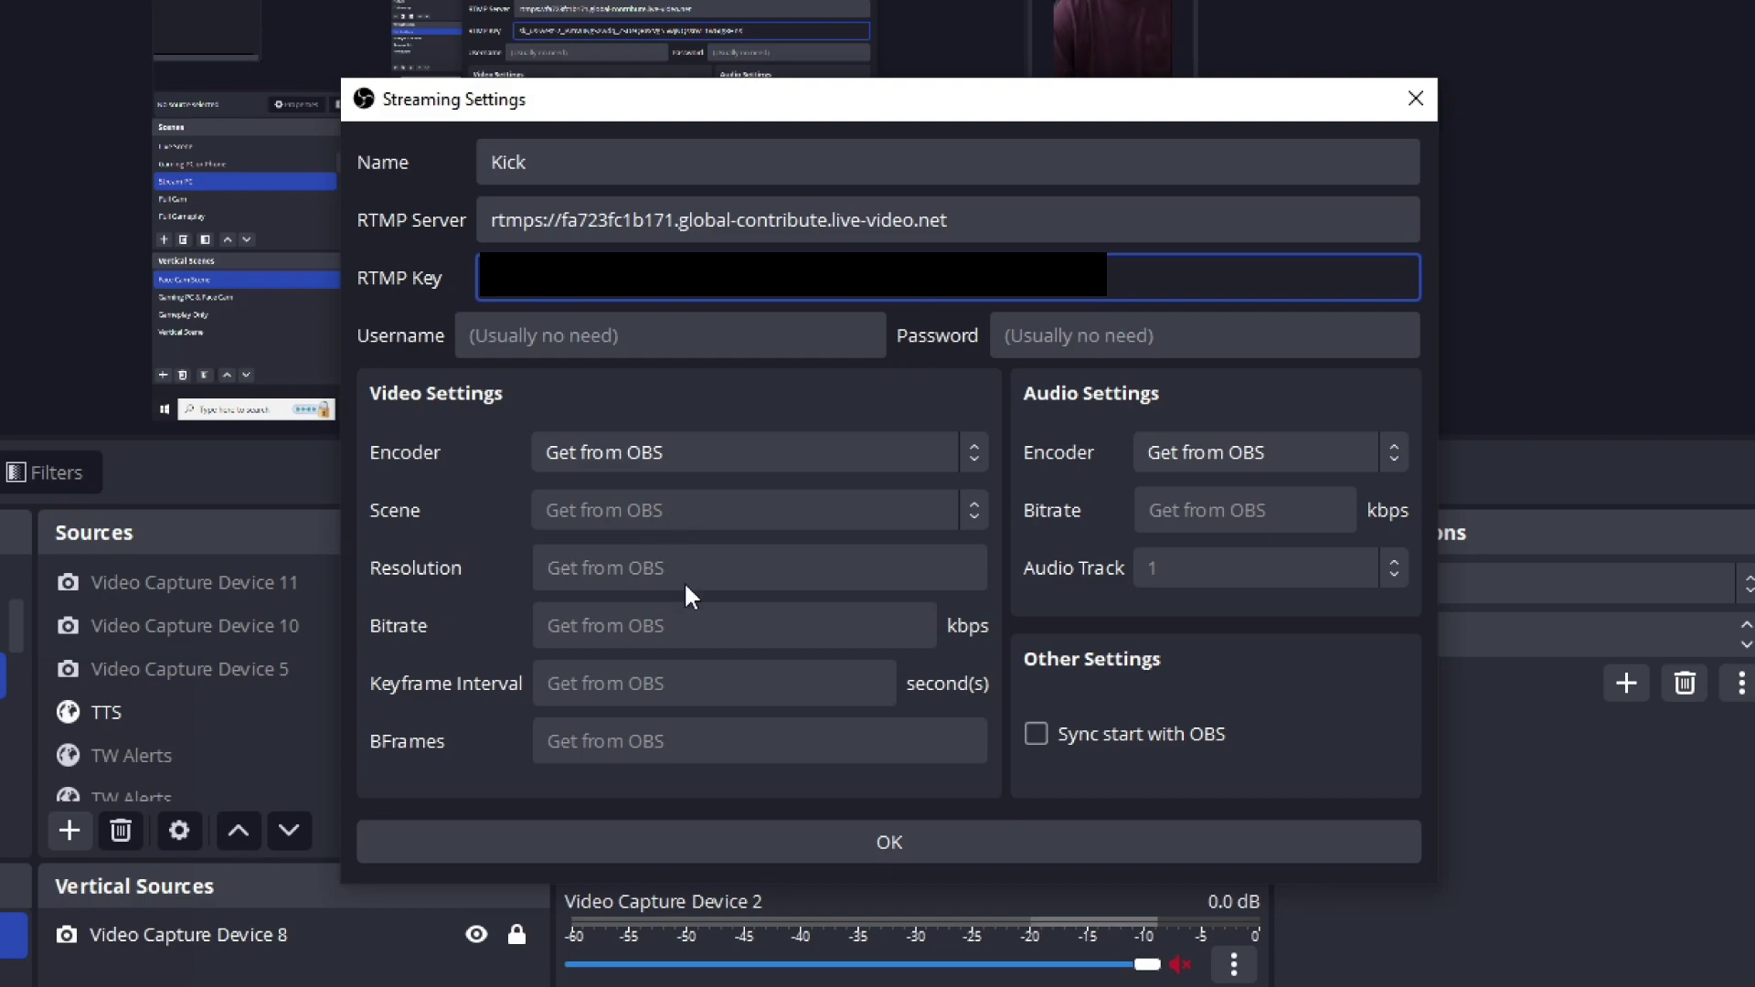
pyautogui.click(830, 829)
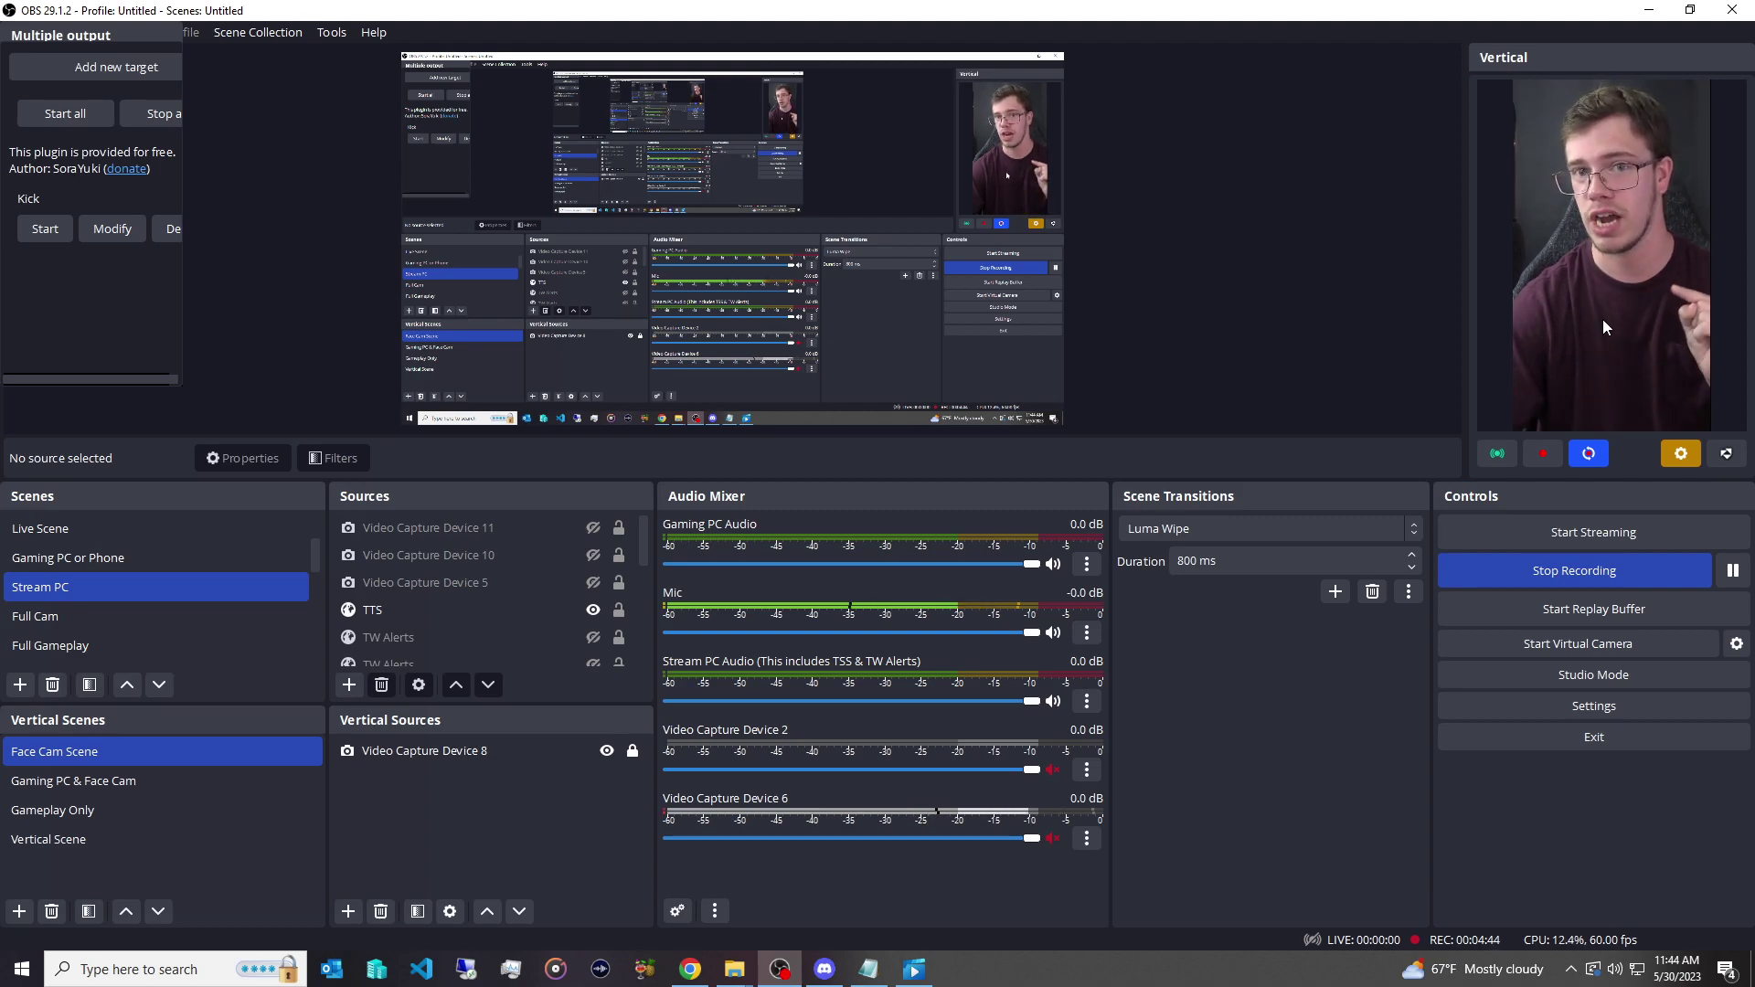
pyautogui.click(1680, 452)
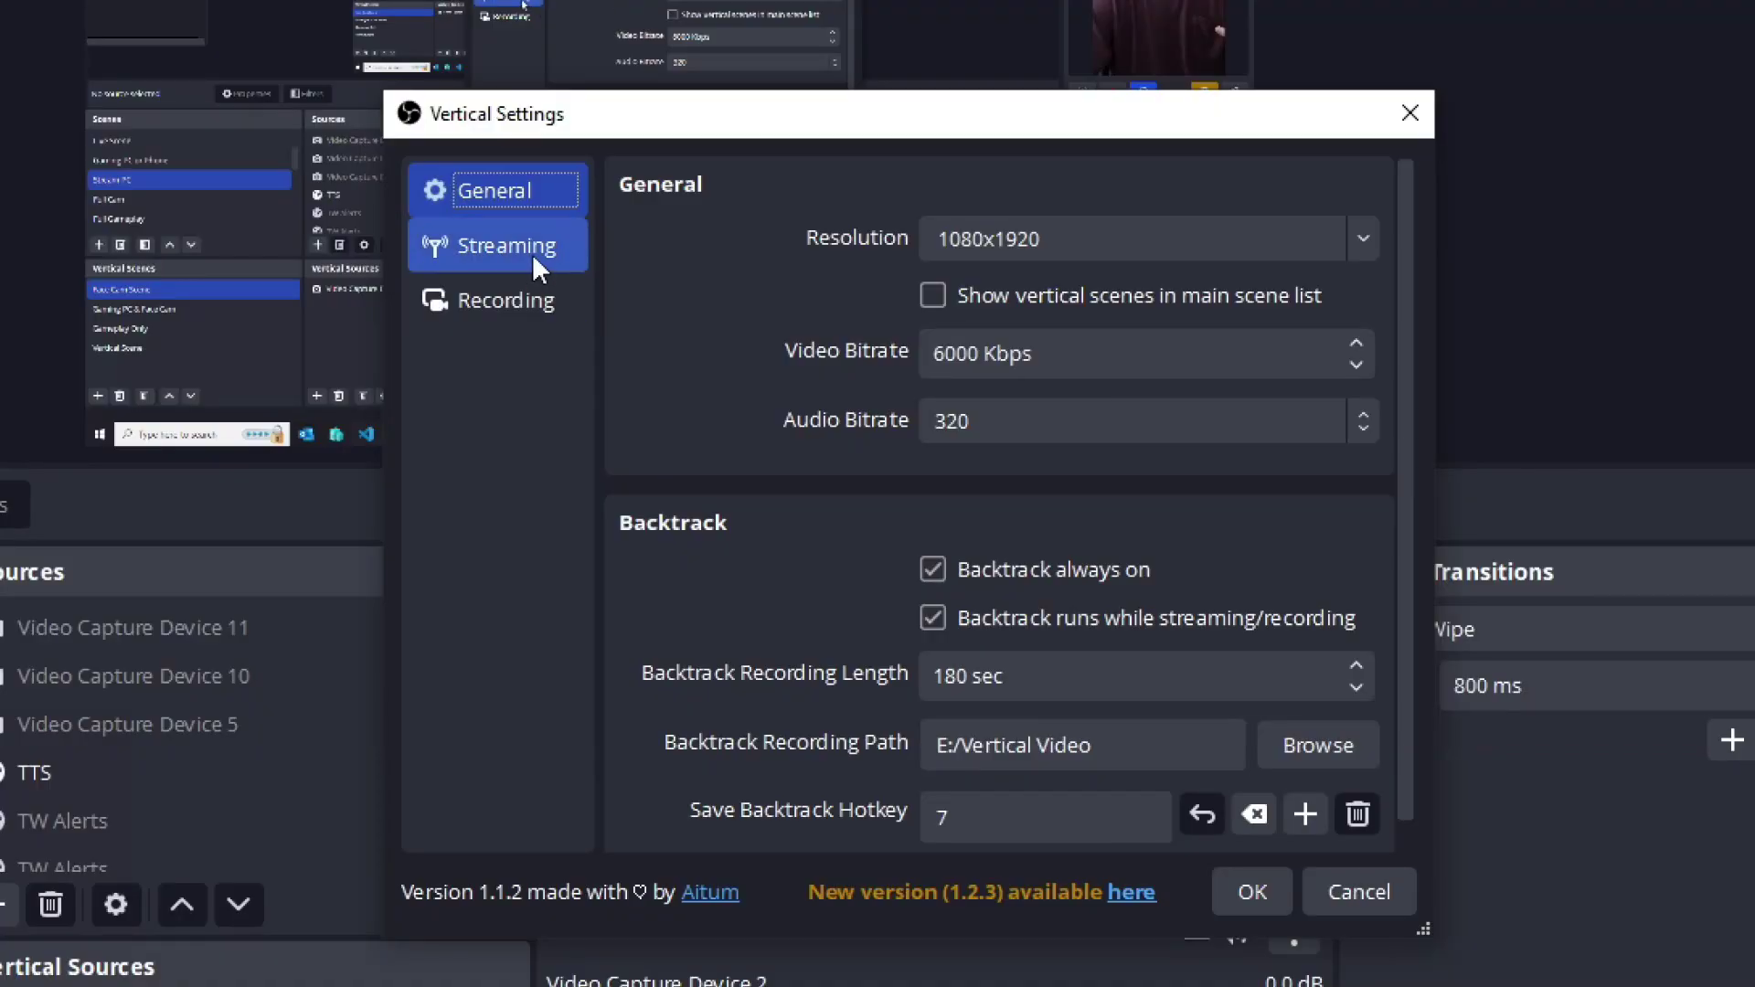
pyautogui.click(640, 312)
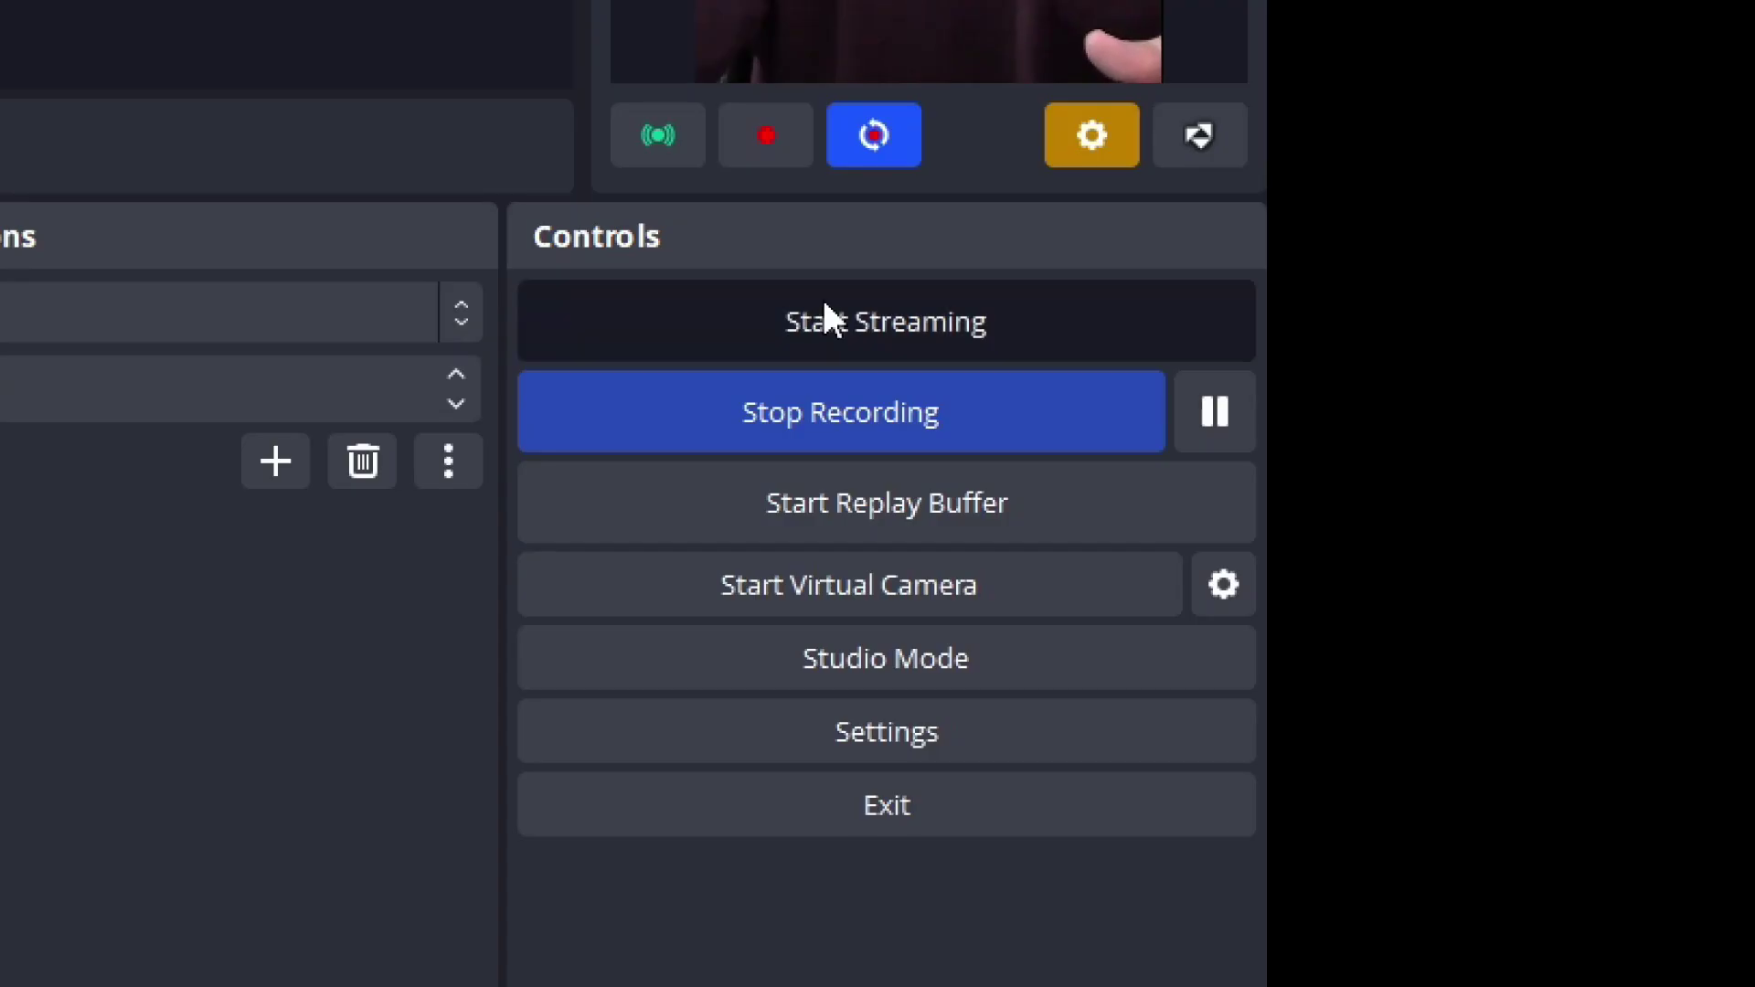
# Start the main stream, start the Kick target, and check Twitch's Stream Manager in Chrome
pyautogui.click(1566, 525)
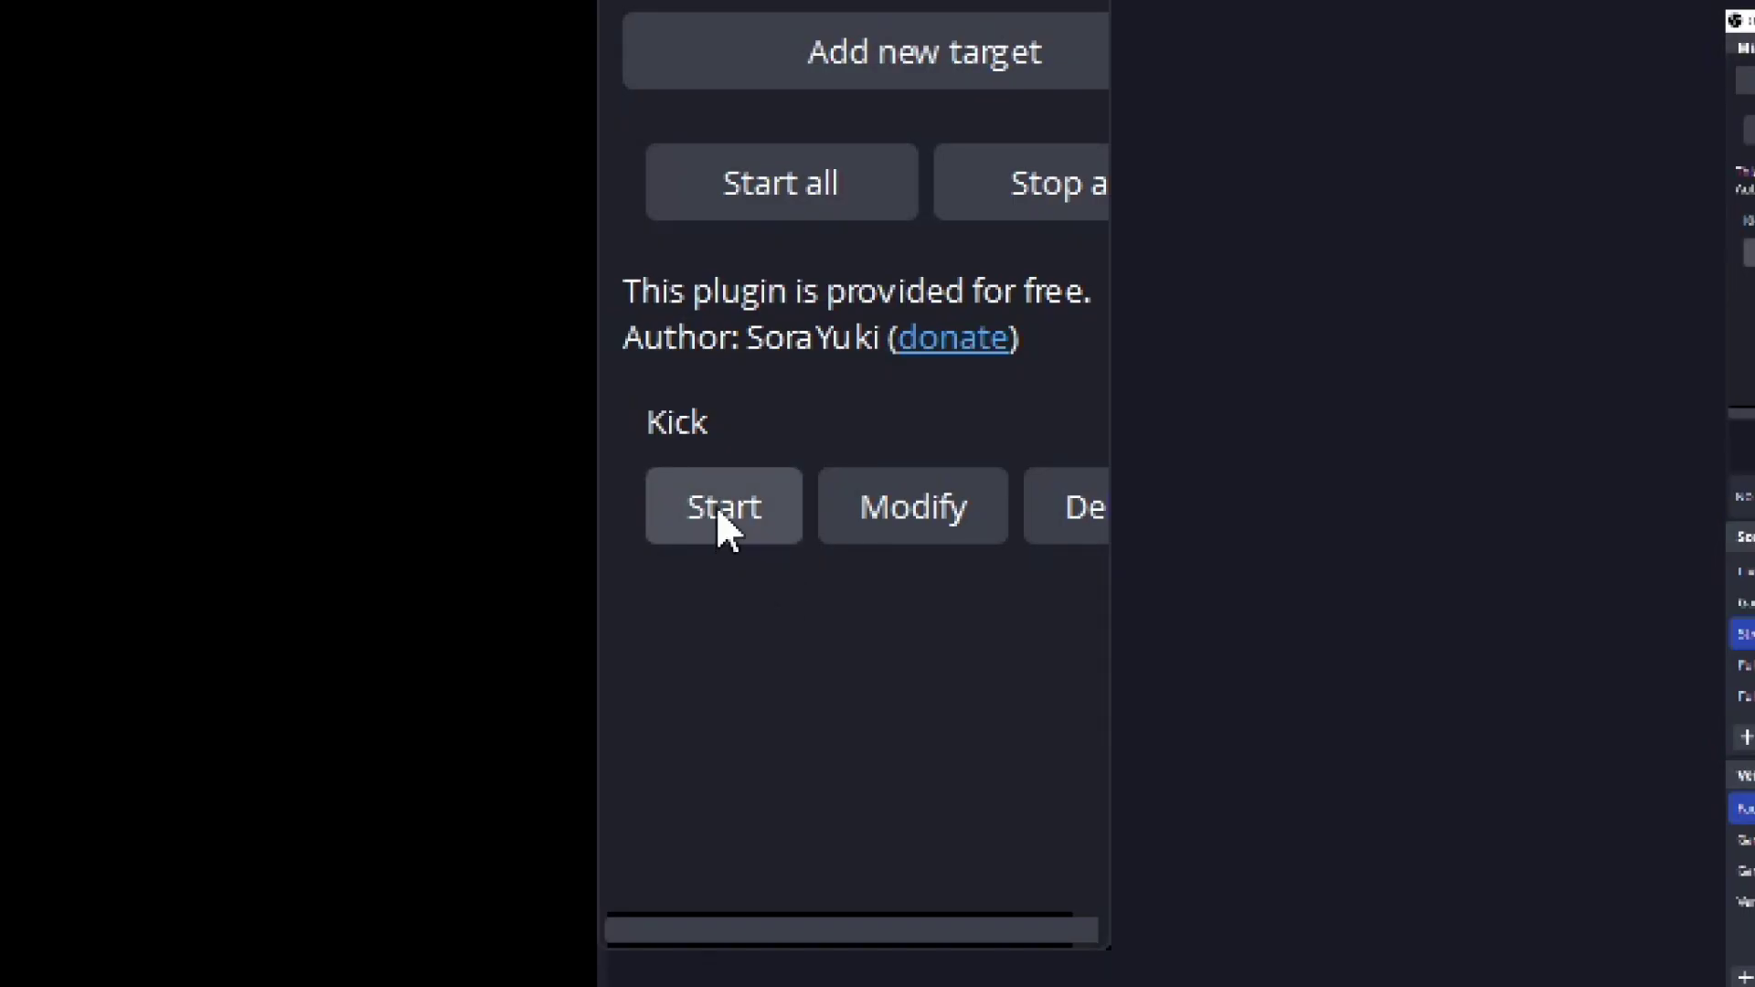
pyautogui.click(45, 230)
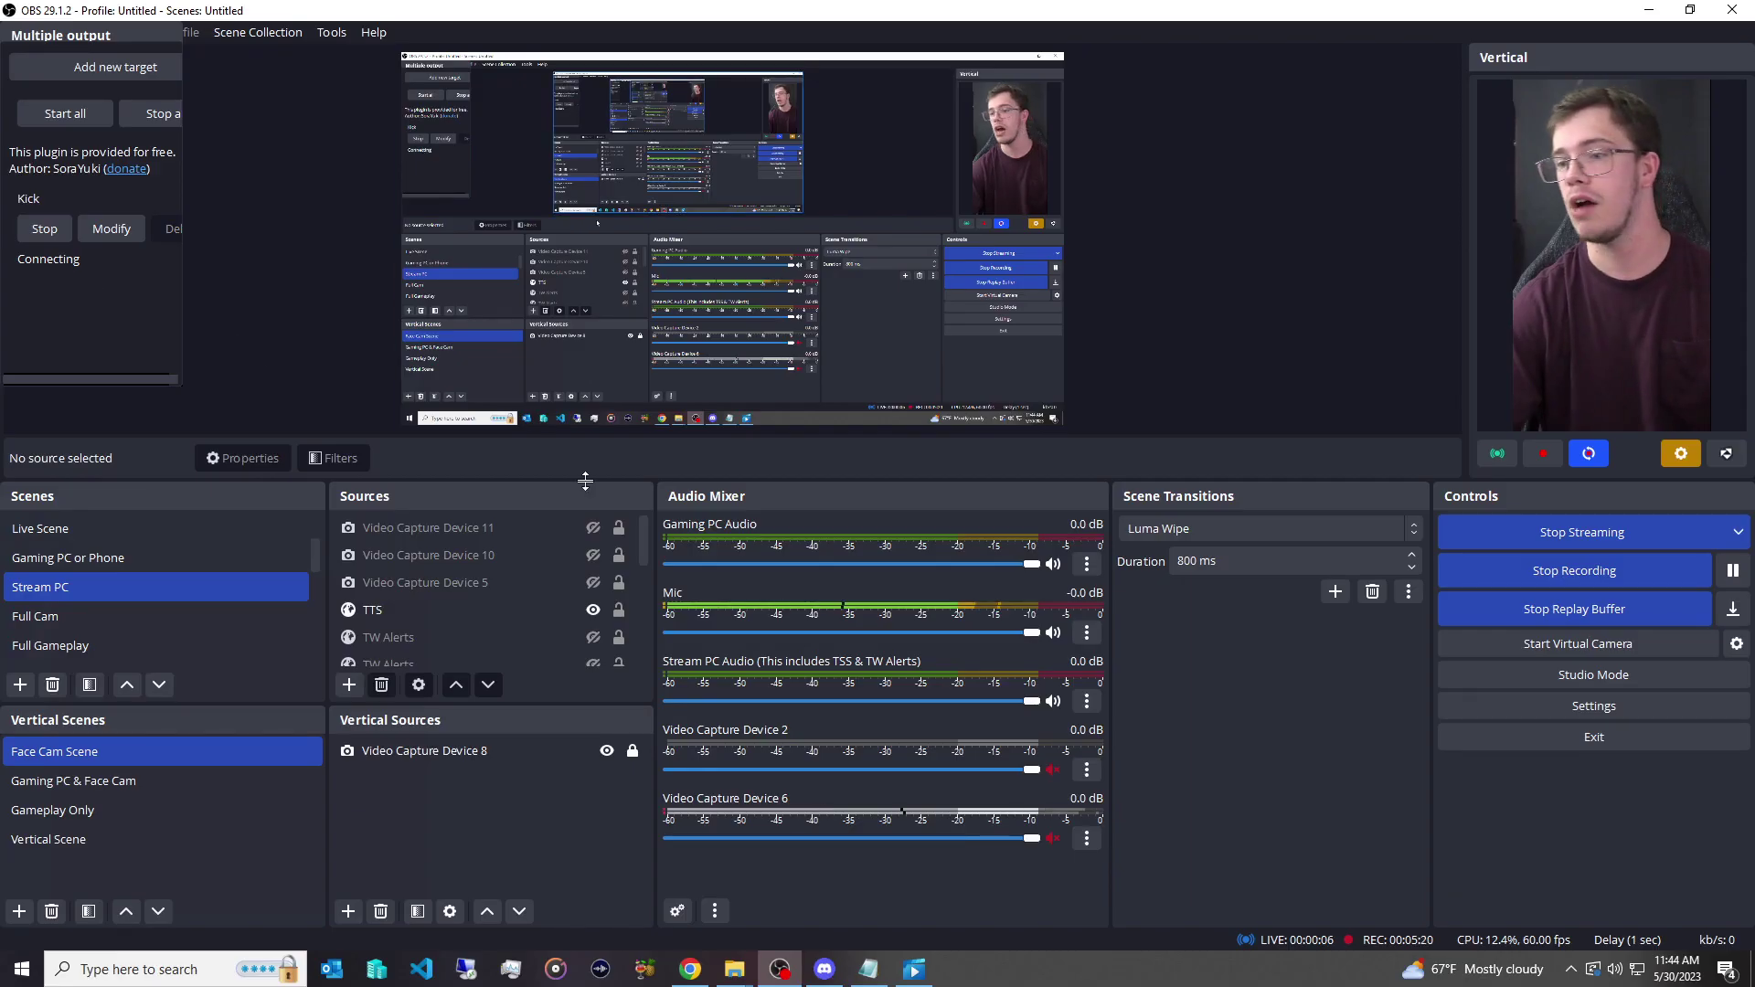
pyautogui.hotkey('alt', 'Tab')
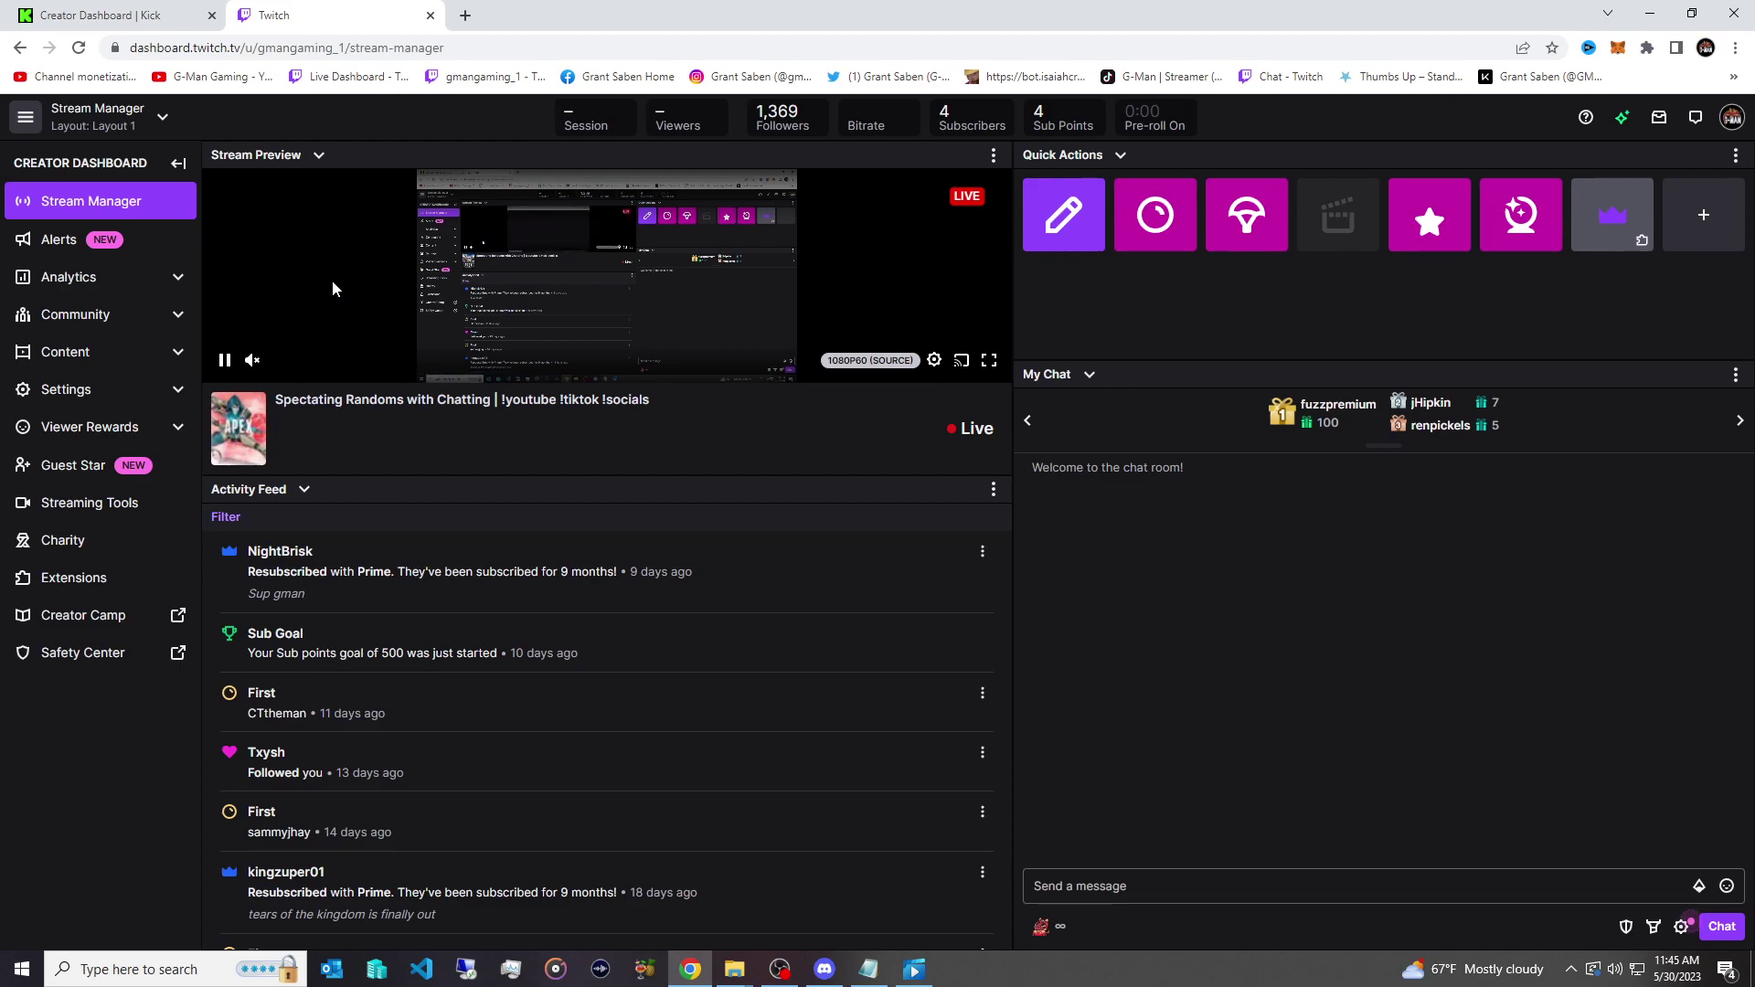
pyautogui.click(123, 9)
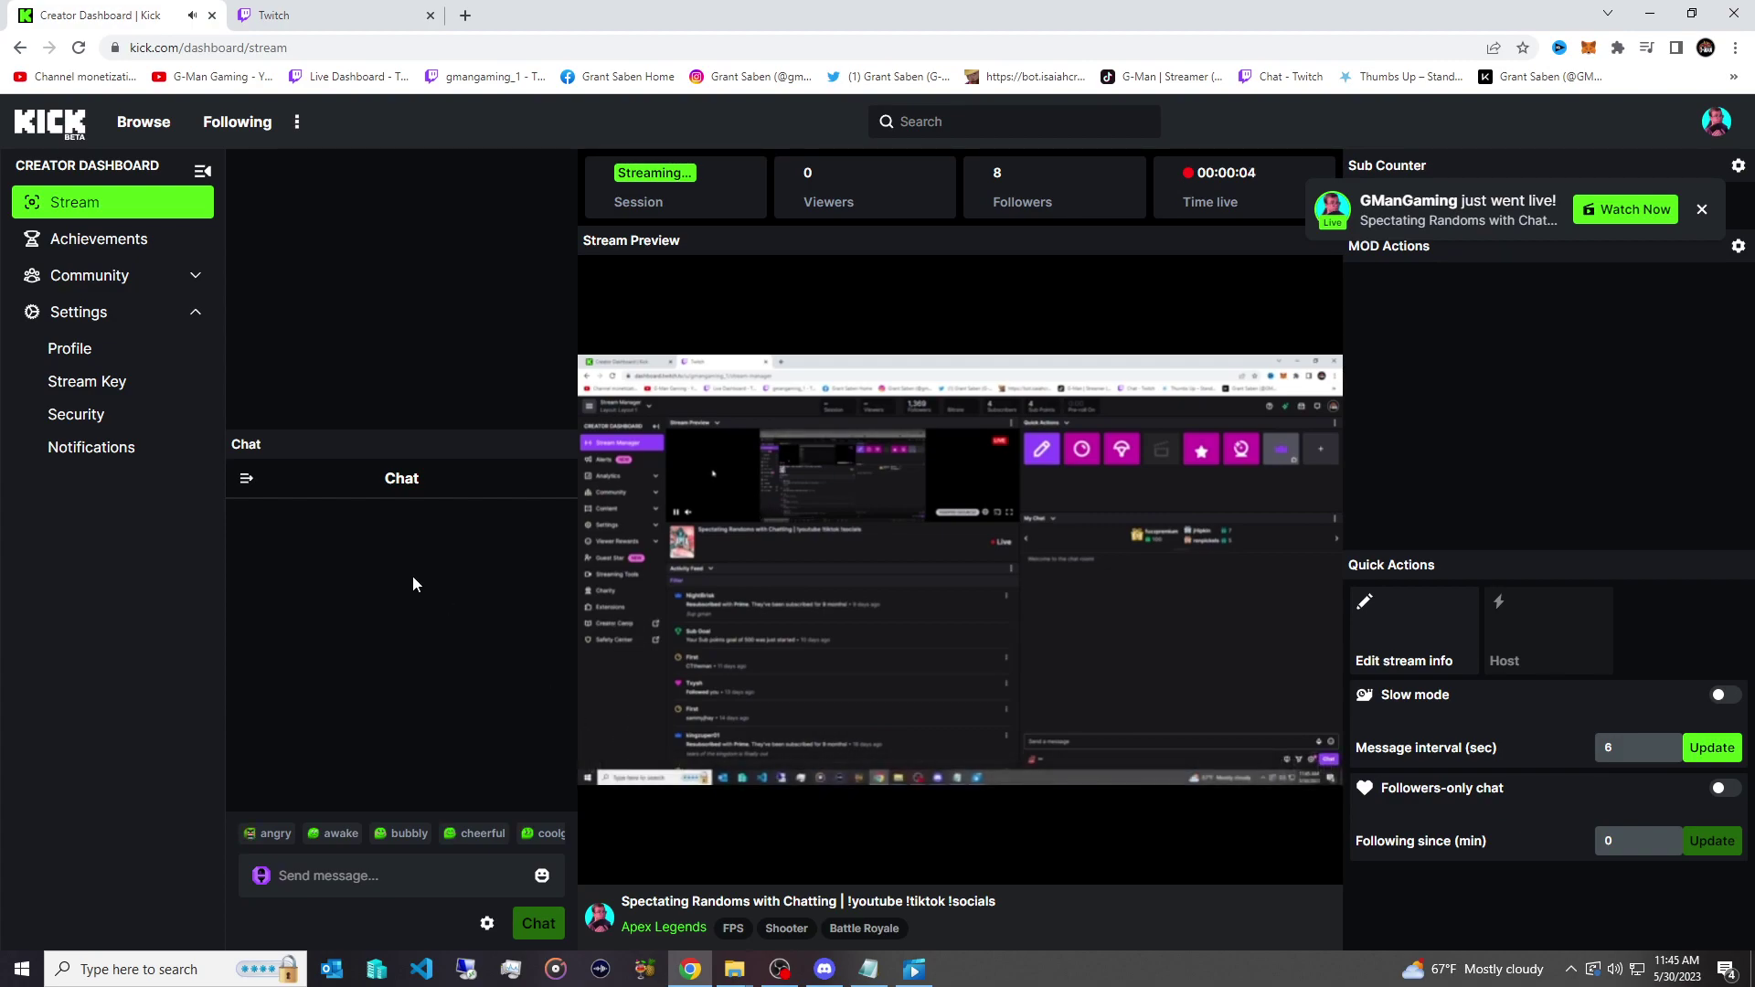
pyautogui.click(322, 11)
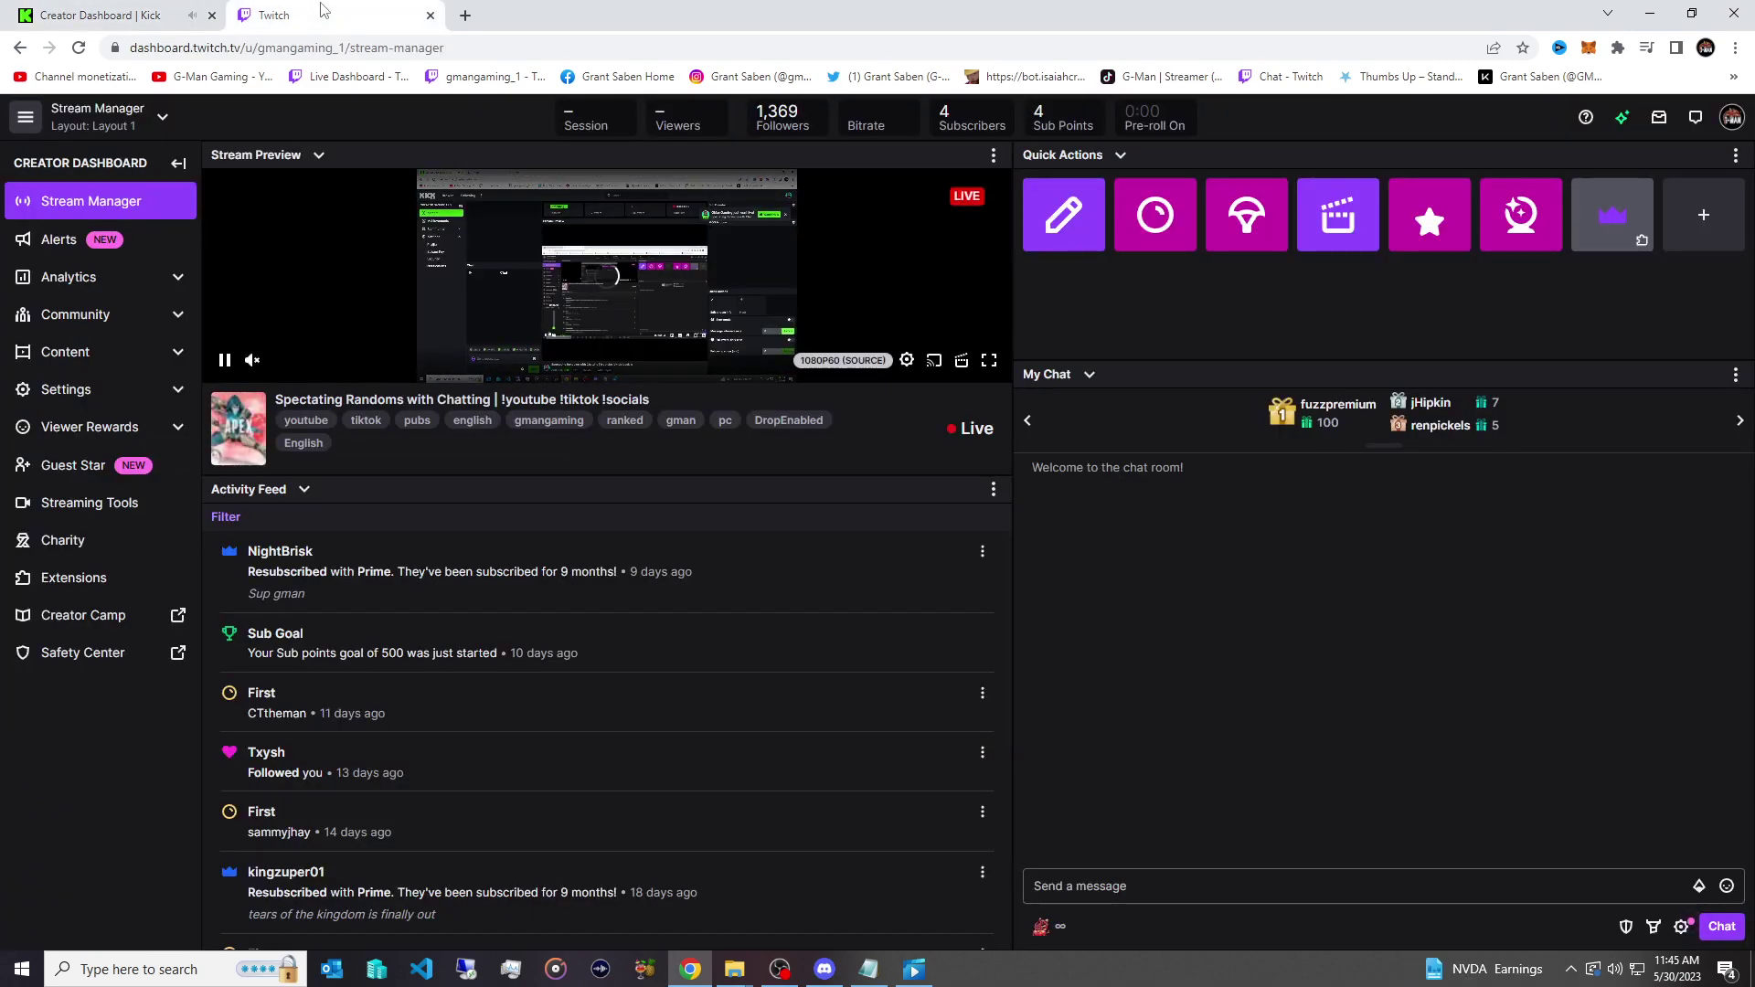